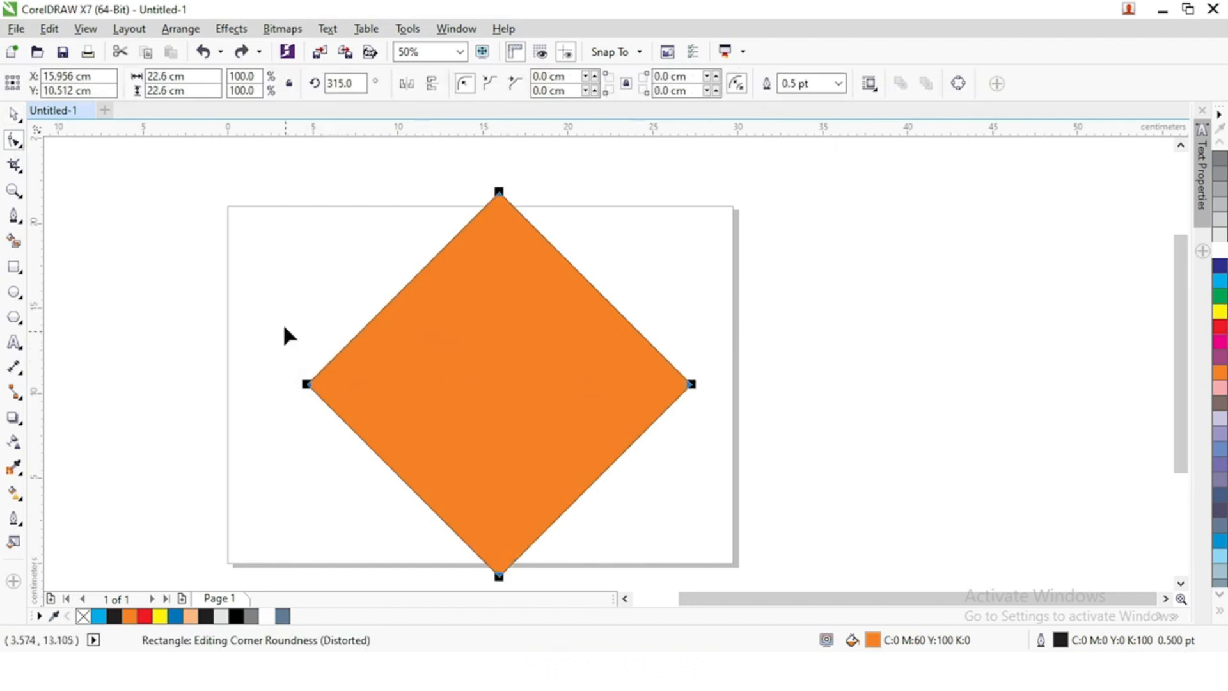
# - Round the left, right and bottom corners of the rotated square to a radius of about 7.99 cm with the Shape tool
pyautogui.click(307, 386)
pyautogui.moveTo(307, 386); pyautogui.dragTo(431, 265)
pyautogui.moveTo(692, 387); pyautogui.dragTo(584, 247)
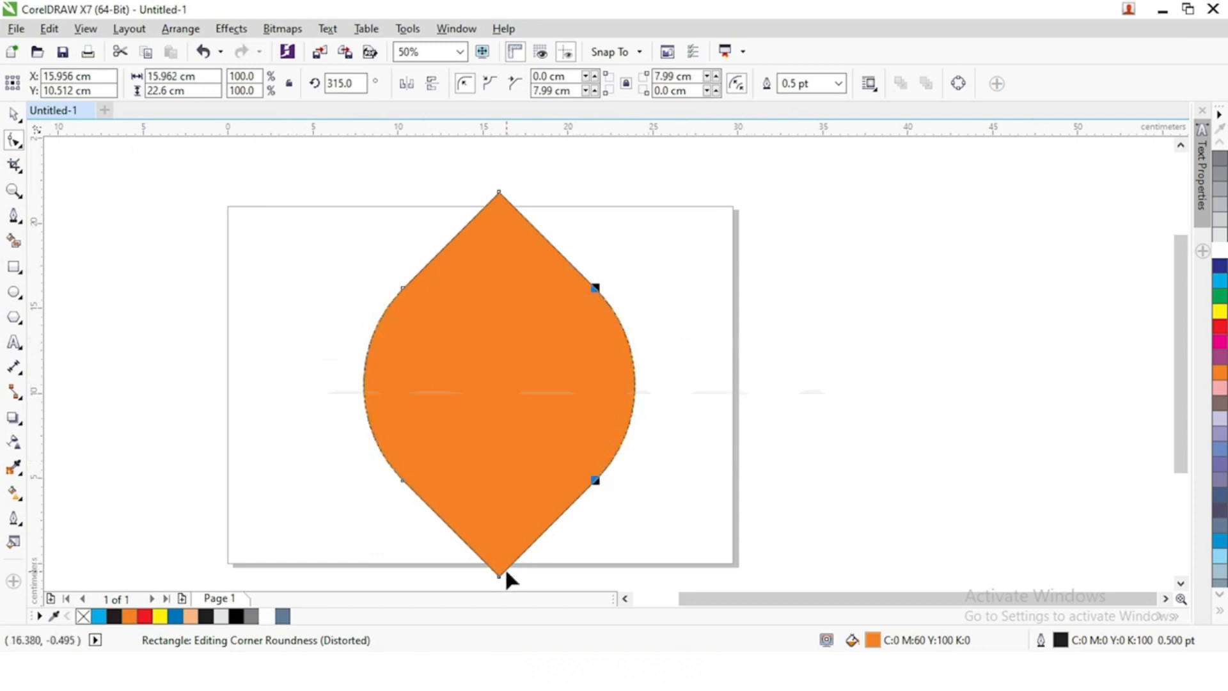
pyautogui.moveTo(501, 575); pyautogui.dragTo(761, 413)
# - Move the teardrop straight down to about Y 9.95 cm and remove its fill
pyautogui.click(13, 114)
pyautogui.moveTo(441, 275); pyautogui.dragTo(441, 313)
pyautogui.click(662, 345)
pyautogui.click(518, 376)
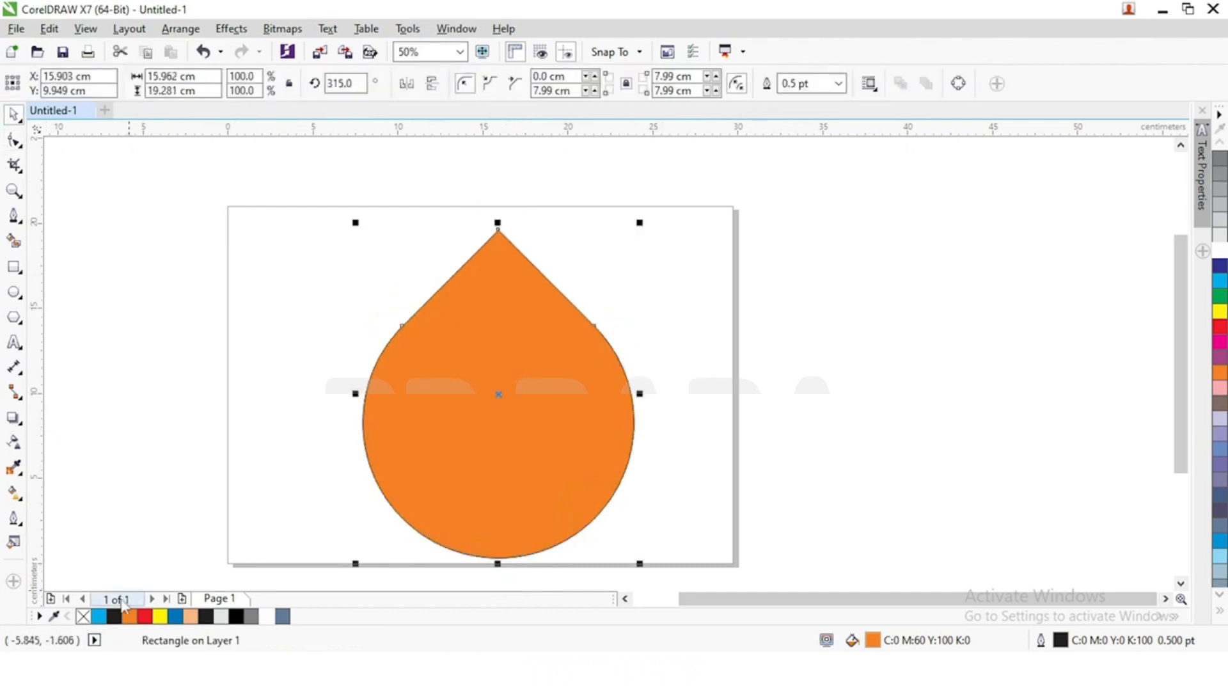
pyautogui.click(83, 615)
pyautogui.click(275, 433)
pyautogui.click(488, 412)
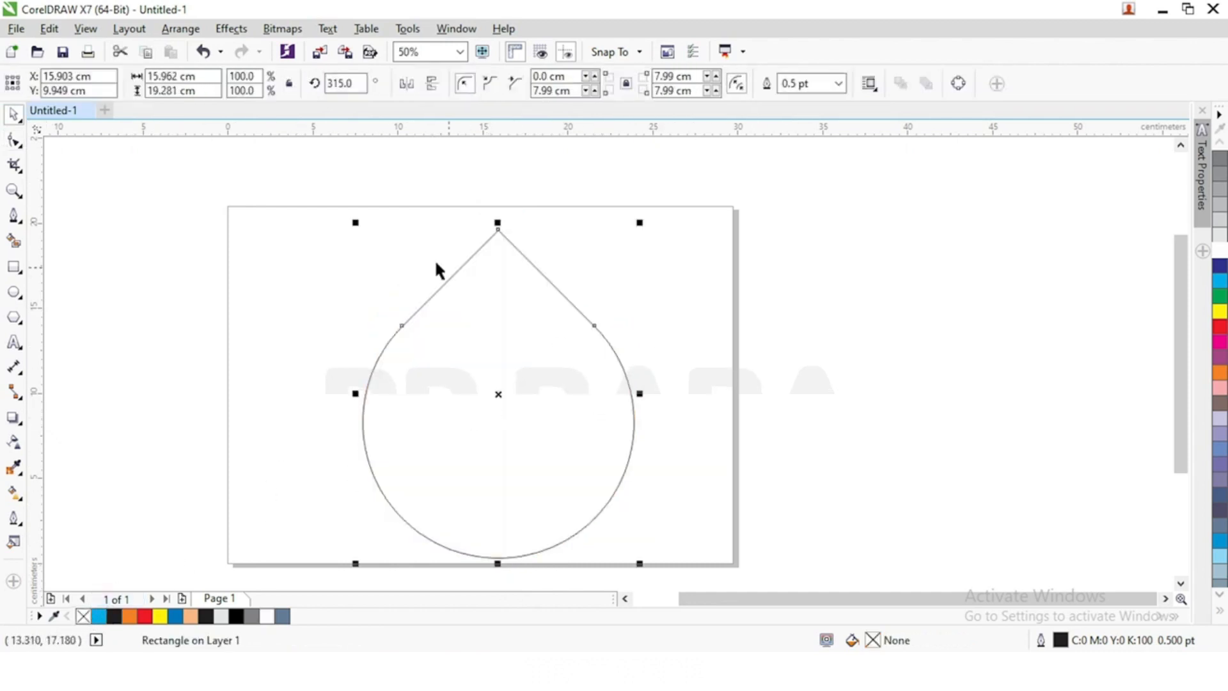
# - Copy the teardrop outline and paste a duplicate in place
pyautogui.click(49, 28)
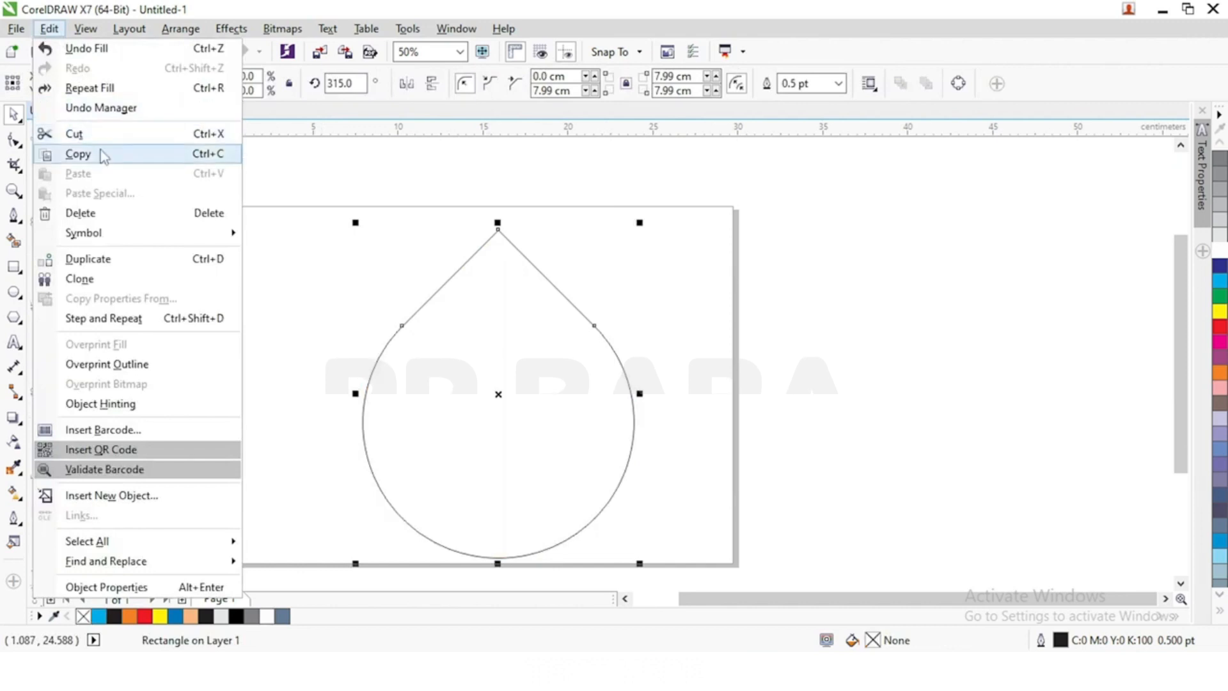
pyautogui.click(80, 153)
pyautogui.click(50, 28)
pyautogui.click(90, 170)
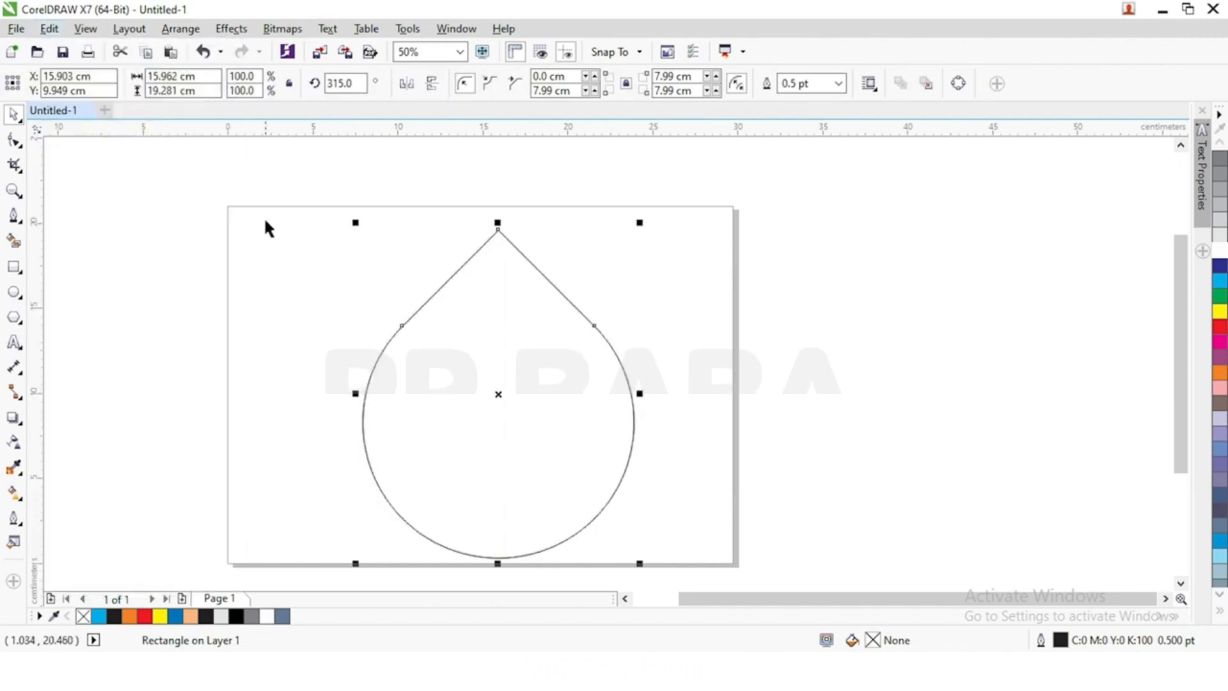
# - Scale the duplicate down to about 8.4 by 10.1 cm and position it inside the round part of the large teardrop
pyautogui.moveTo(639, 222); pyautogui.dragTo(603, 300)
pyautogui.moveTo(534, 428); pyautogui.dragTo(534, 444)
pyautogui.click(699, 476)
pyautogui.click(536, 460)
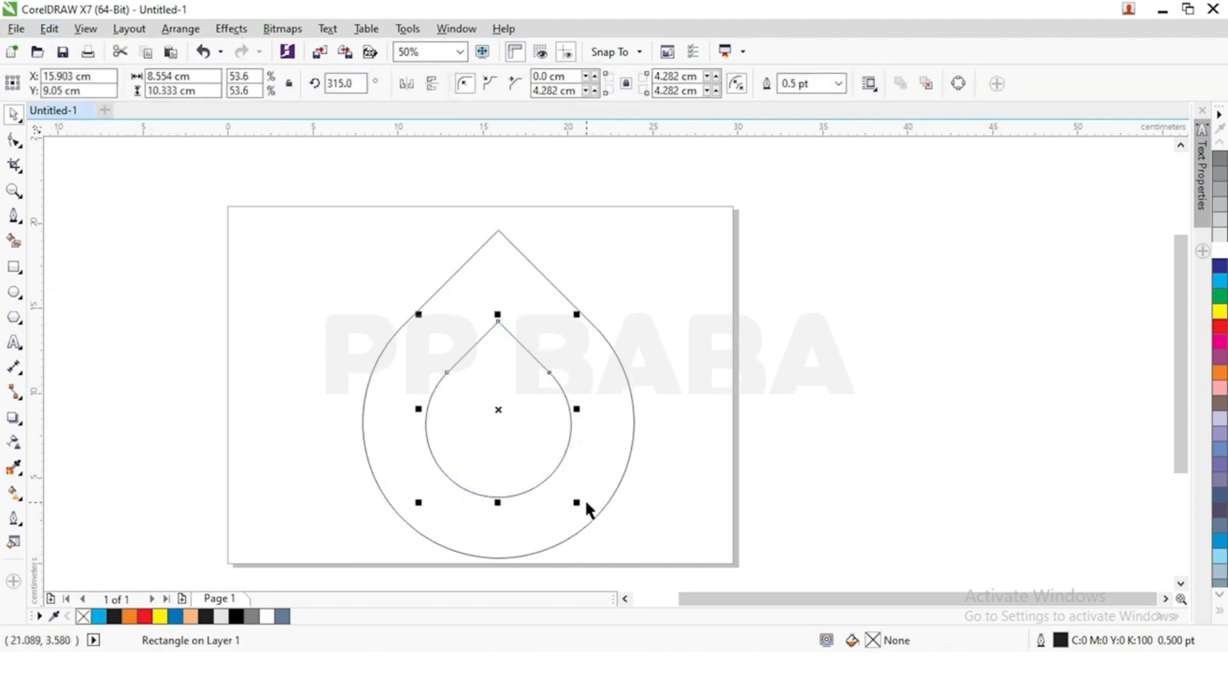
pyautogui.moveTo(577, 503); pyautogui.dragTo(575, 501)
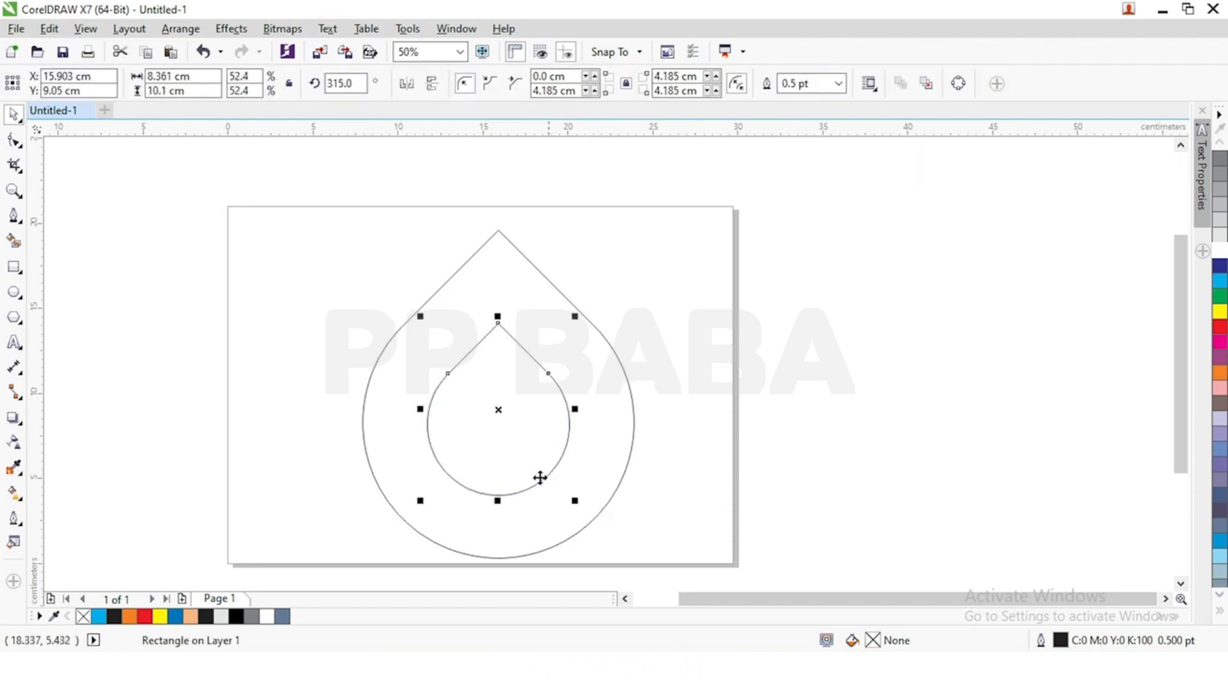
pyautogui.moveTo(513, 472); pyautogui.dragTo(516, 455)
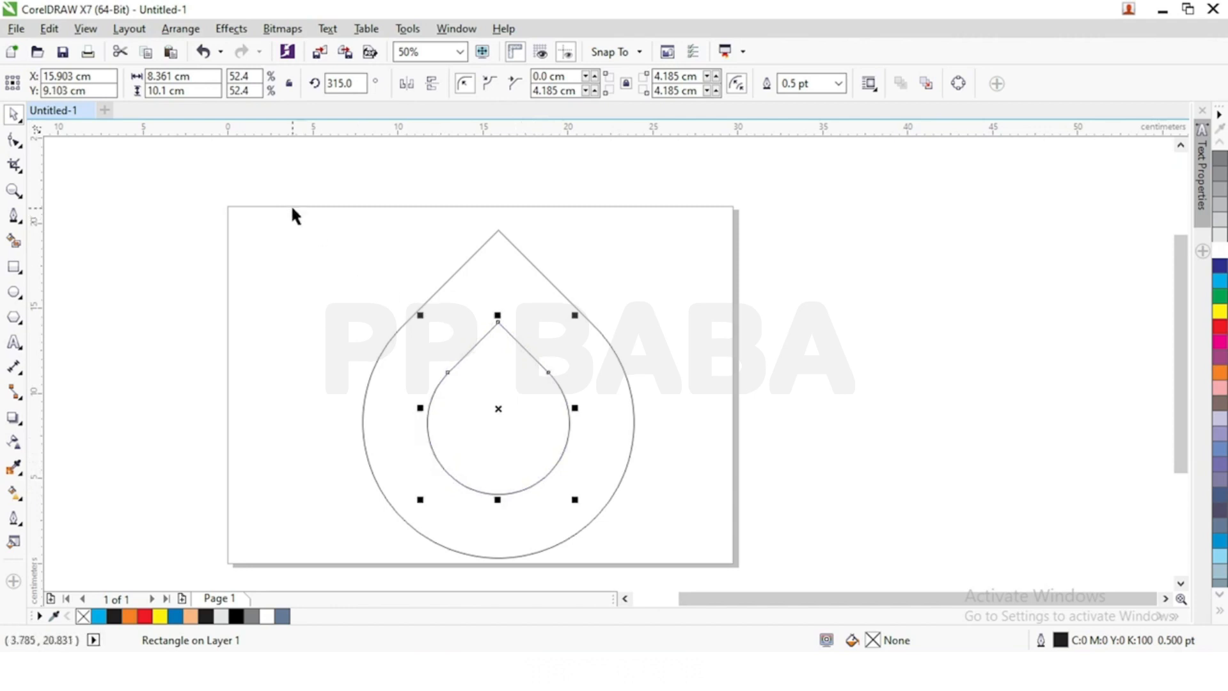
# - Align the inner and outer teardrop outlines with each other
pyautogui.moveTo(295, 216); pyautogui.dragTo(716, 575)
pyautogui.click(776, 438)
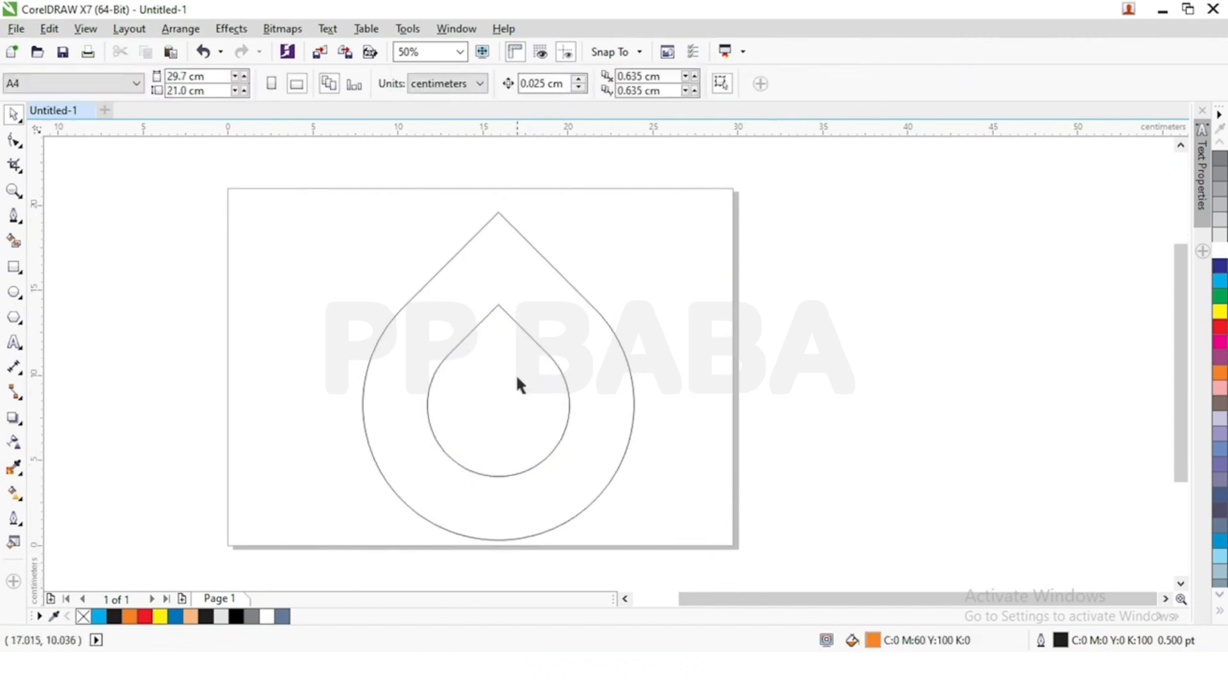
pyautogui.click(517, 372)
pyautogui.moveTo(334, 197); pyautogui.dragTo(665, 559)
# - Copy the outer teardrop outline to the clipboard
pyautogui.click(555, 255)
pyautogui.click(519, 250)
pyautogui.click(50, 29)
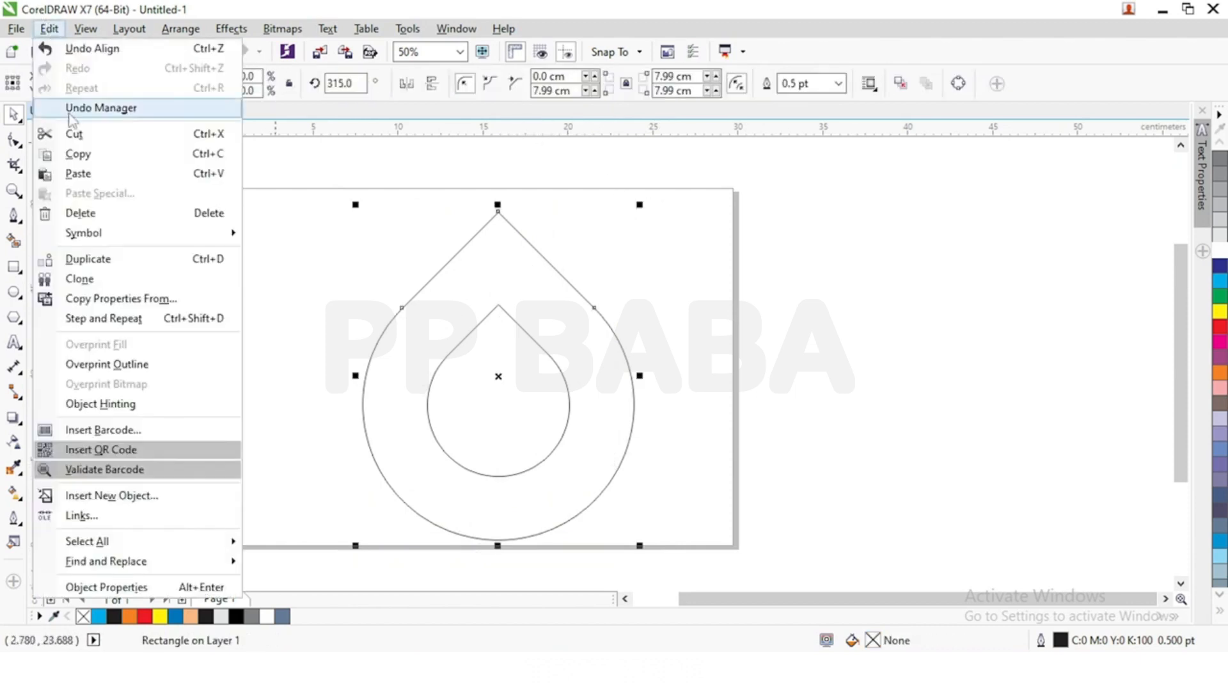
pyautogui.click(97, 159)
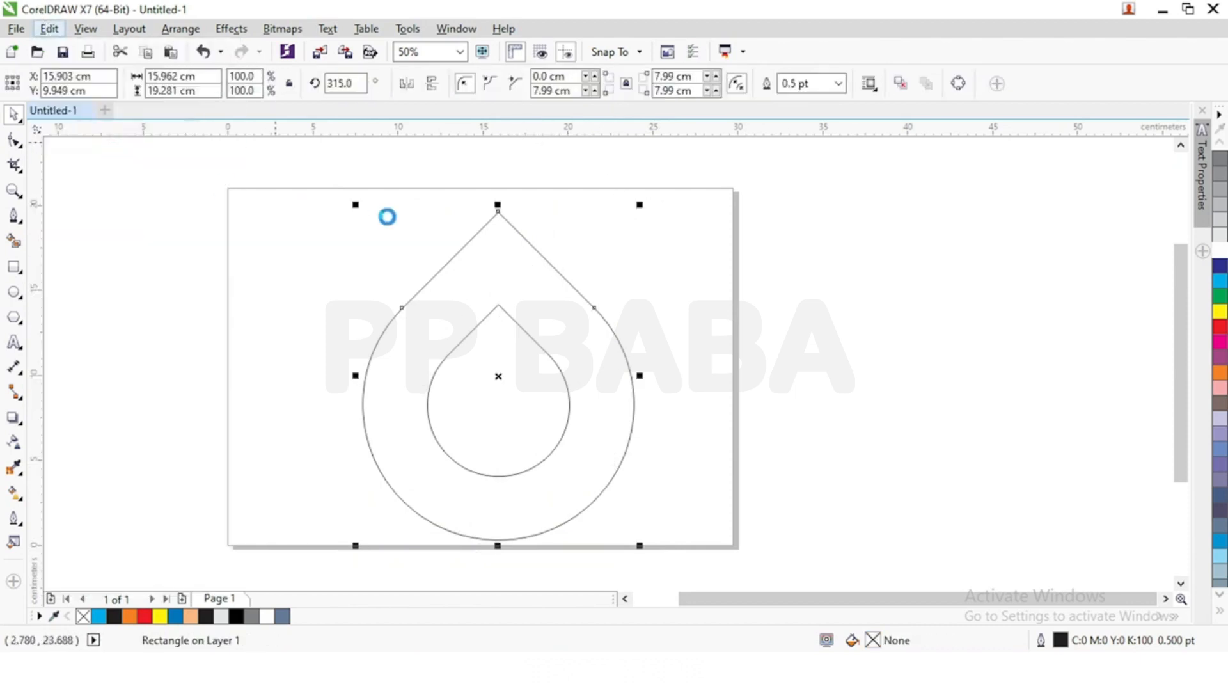
# - Trim the outer teardrop with the inner one, then pull out and delete the leftover inner teardrop
pyautogui.moveTo(309, 165); pyautogui.dragTo(681, 545)
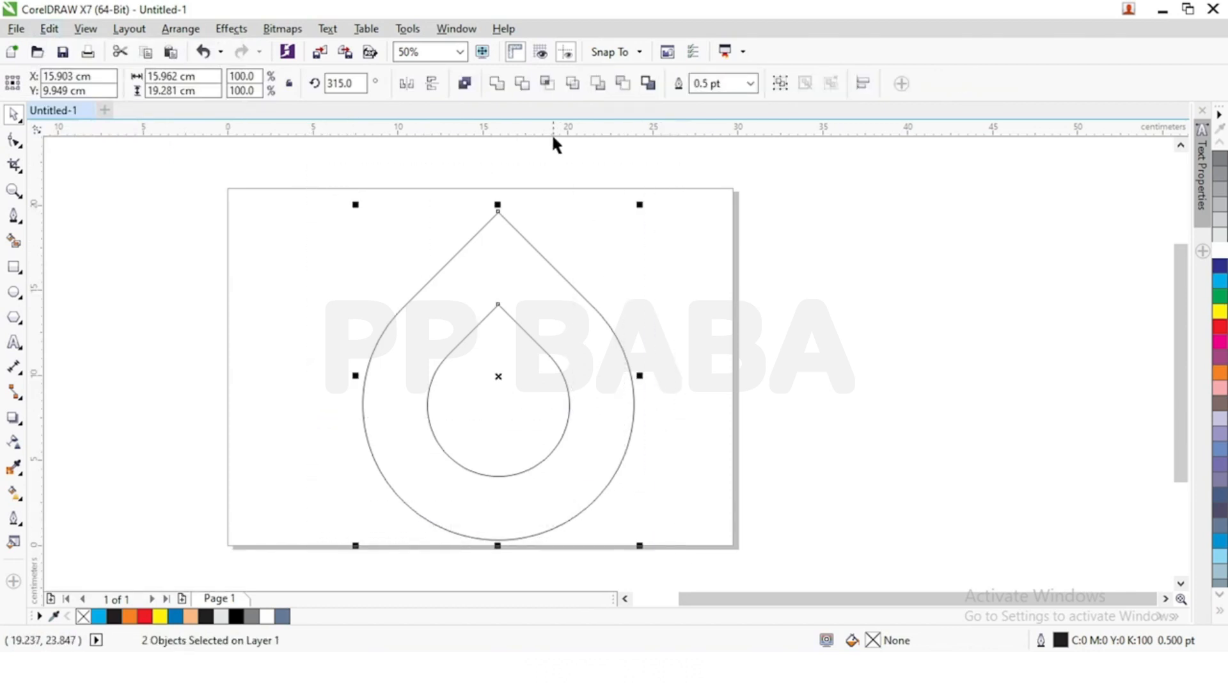
pyautogui.click(521, 84)
pyautogui.click(487, 376)
pyautogui.moveTo(488, 375); pyautogui.dragTo(783, 375)
pyautogui.press('Delete')
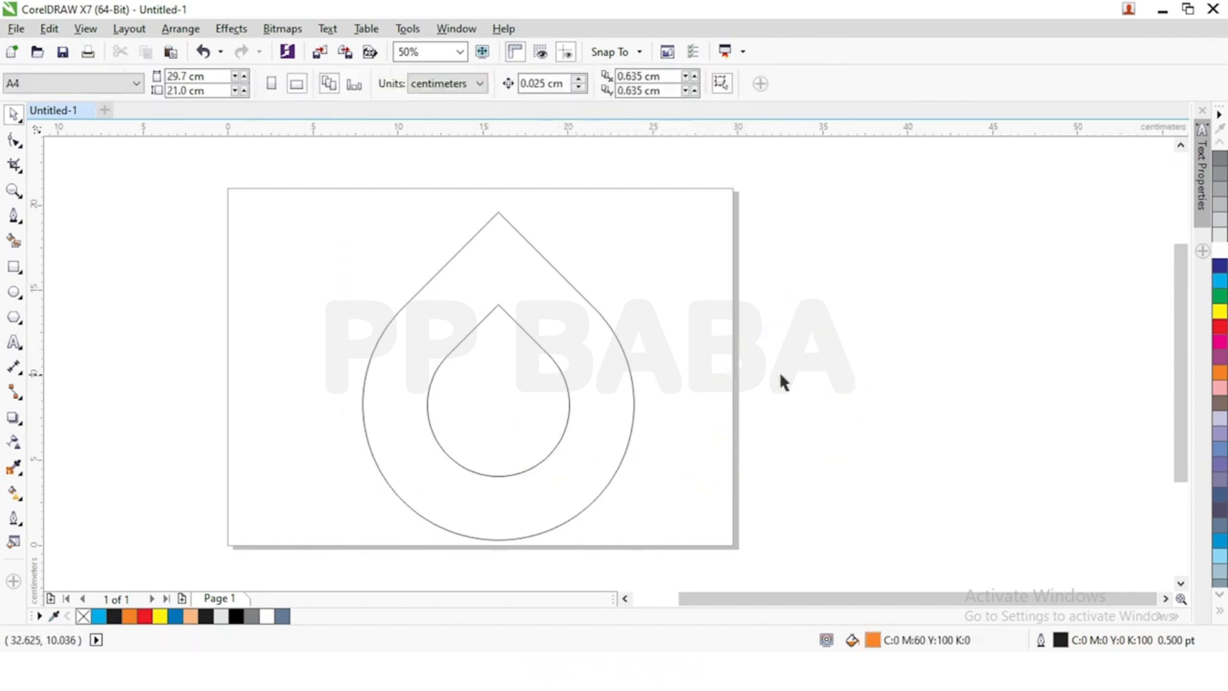
# - Paste the copied full teardrop and offset it down and right to about X 19.3, Y 8.1 cm
pyautogui.click(581, 324)
pyautogui.click(48, 29)
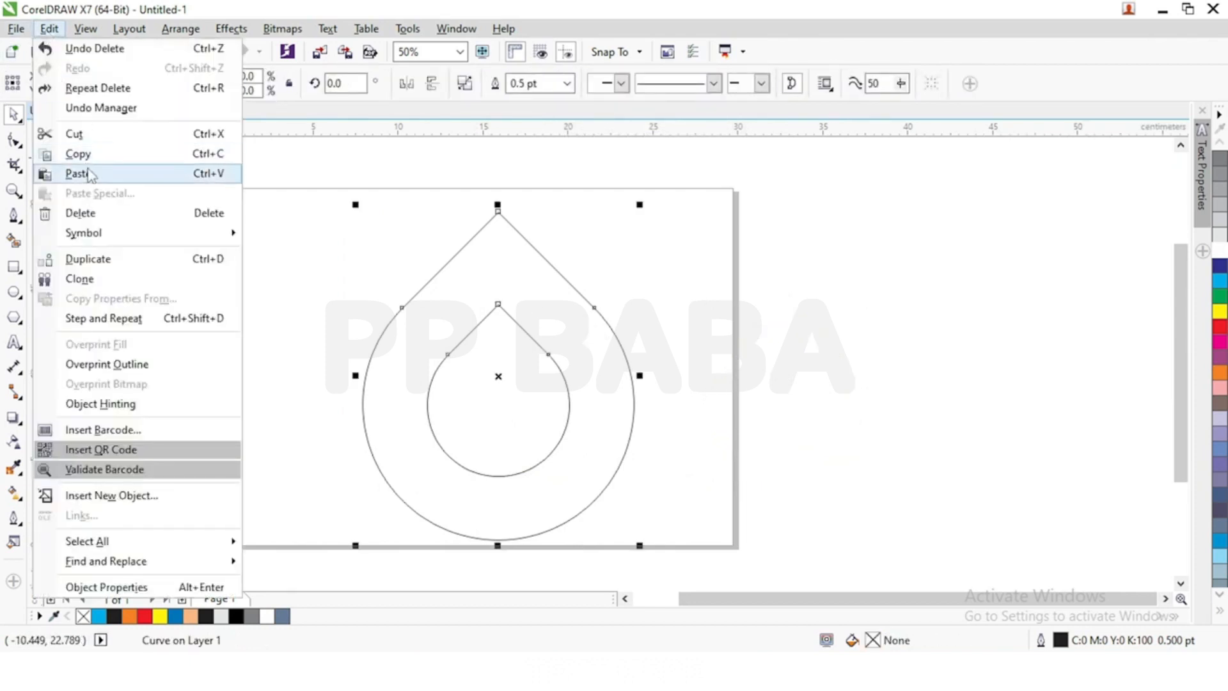
pyautogui.click(80, 173)
pyautogui.moveTo(625, 381); pyautogui.dragTo(678, 421)
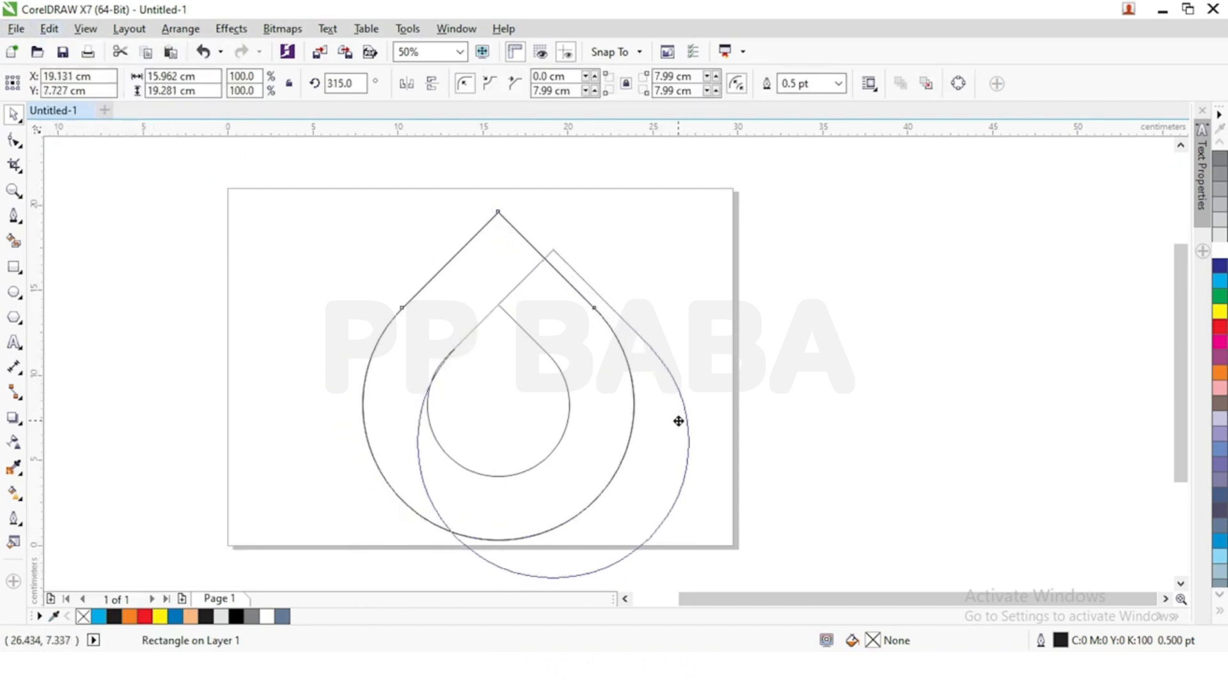
pyautogui.moveTo(679, 421); pyautogui.dragTo(668, 452)
pyautogui.click(813, 447)
pyautogui.click(657, 450)
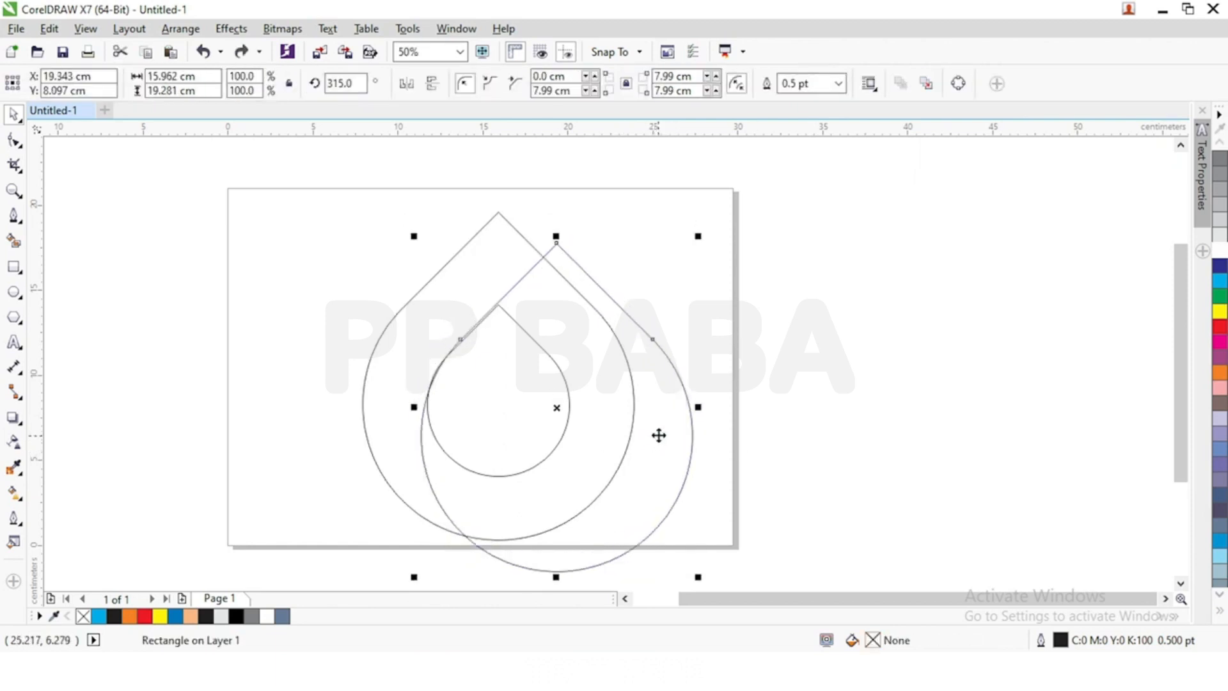
# - Paste another full teardrop and offset it up and left to about X 14.2, Y 13.3 cm
pyautogui.click(49, 28)
pyautogui.click(122, 173)
pyautogui.moveTo(615, 417); pyautogui.dragTo(581, 392)
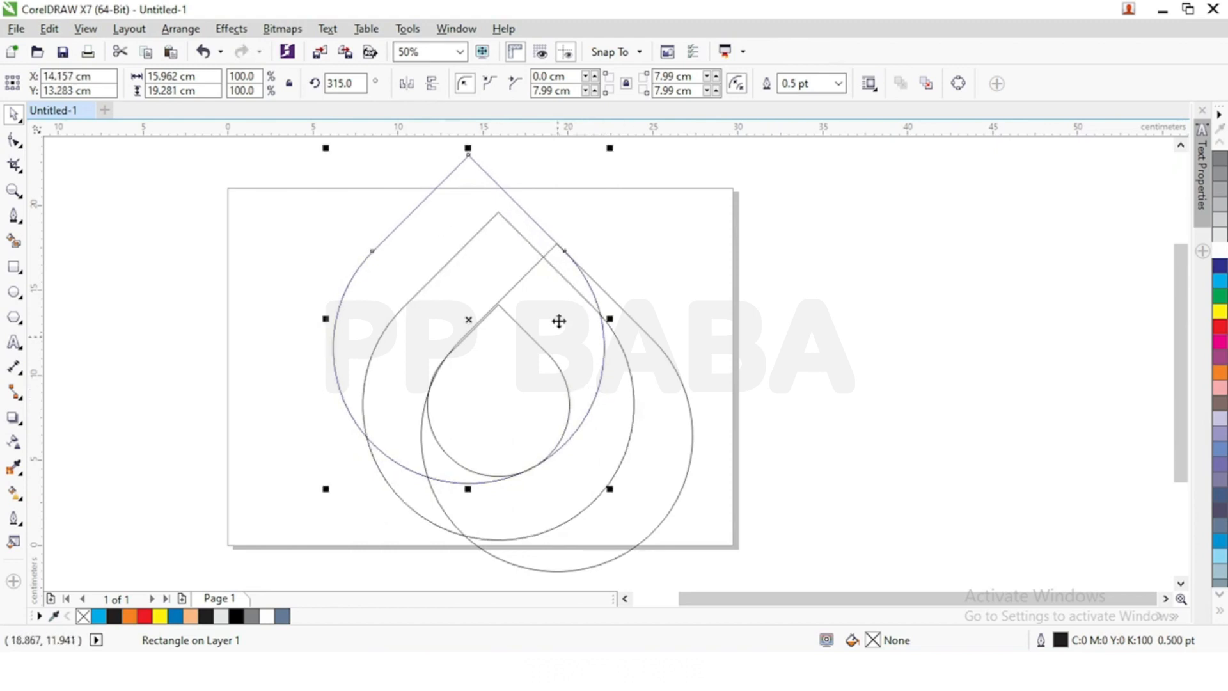
pyautogui.click(174, 317)
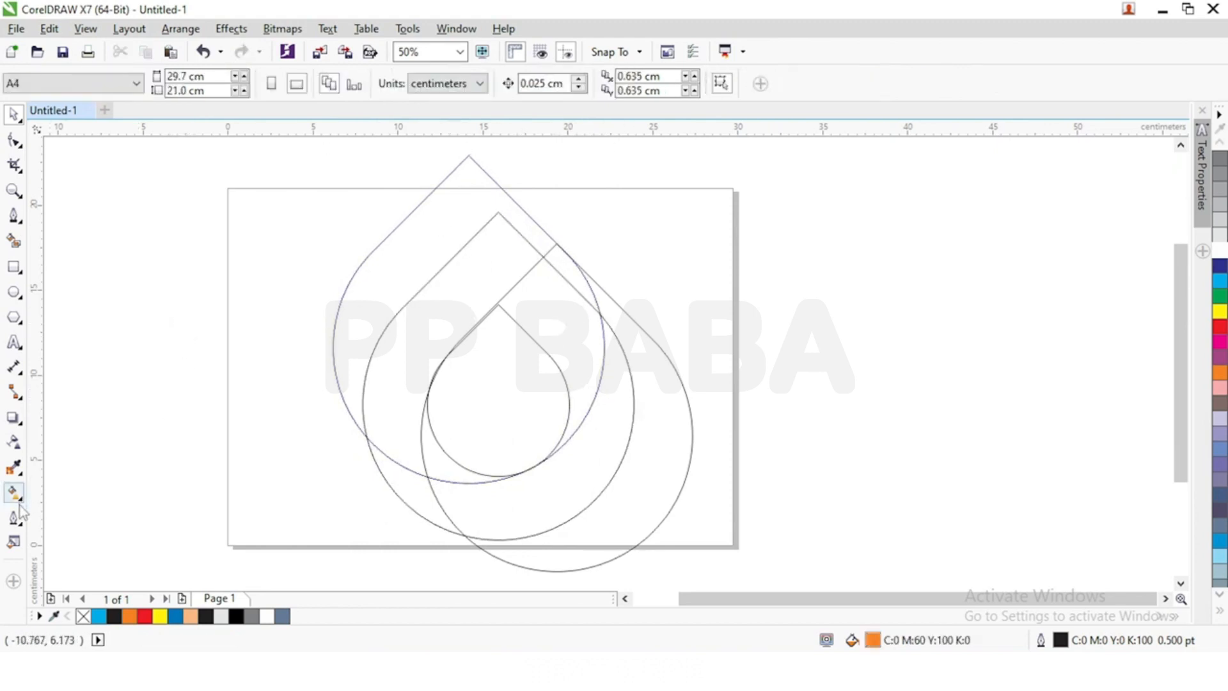
# - Fill all five segments of the teardrop ring with slate blue (C40 M20 Y0 K40) using the Smart Fill tool
pyautogui.click(15, 244)
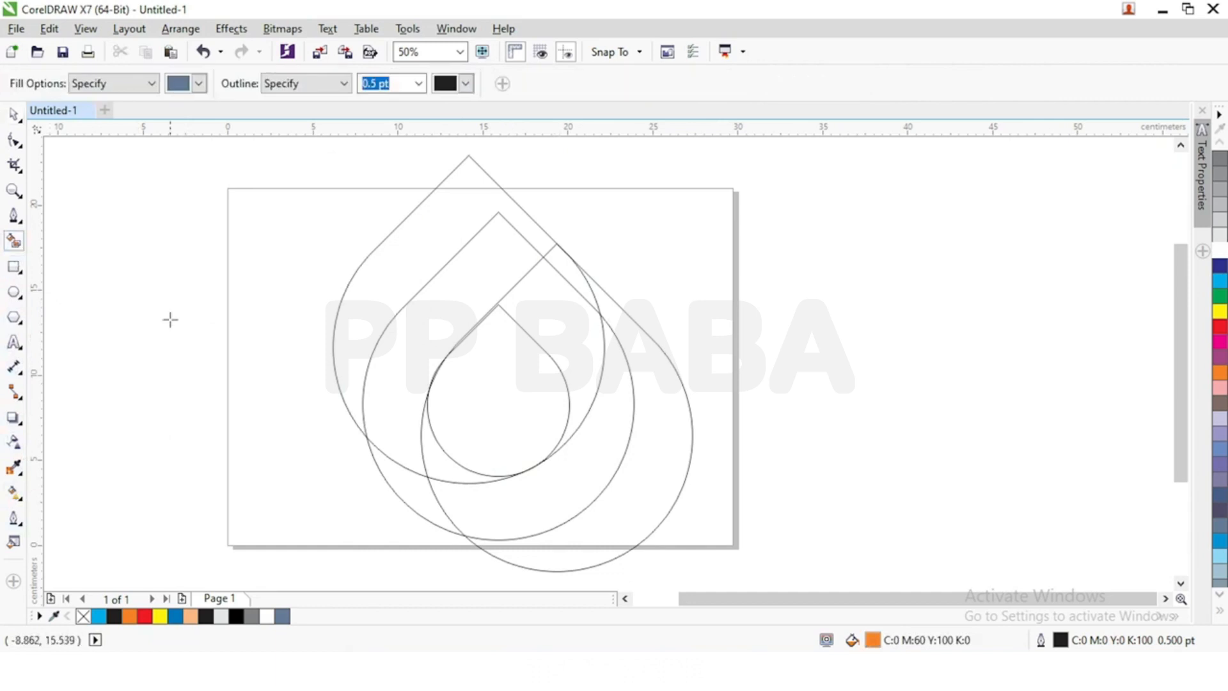
pyautogui.click(414, 372)
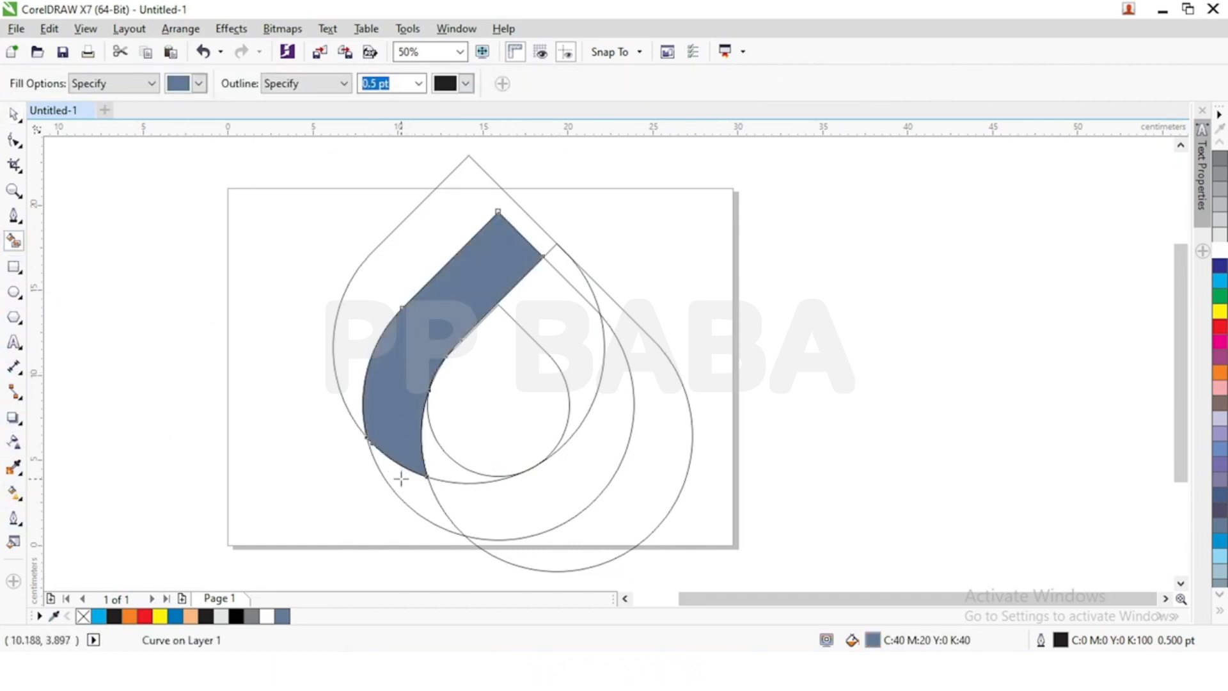
pyautogui.click(401, 480)
pyautogui.click(545, 298)
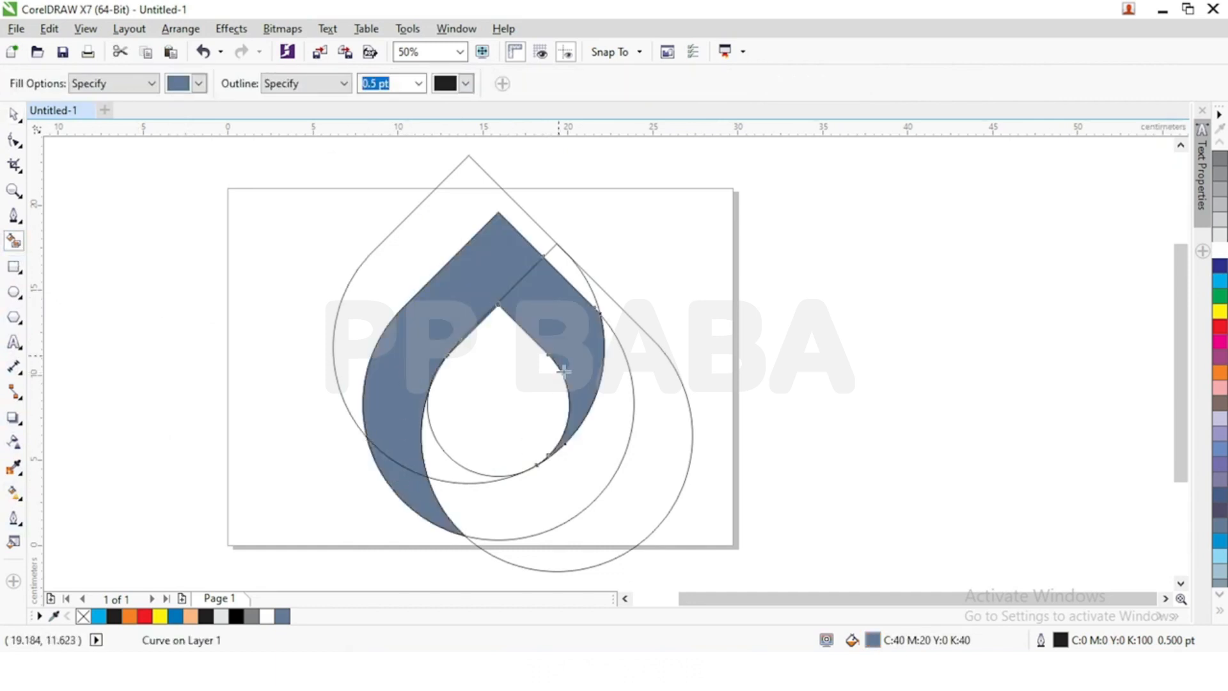
pyautogui.click(447, 475)
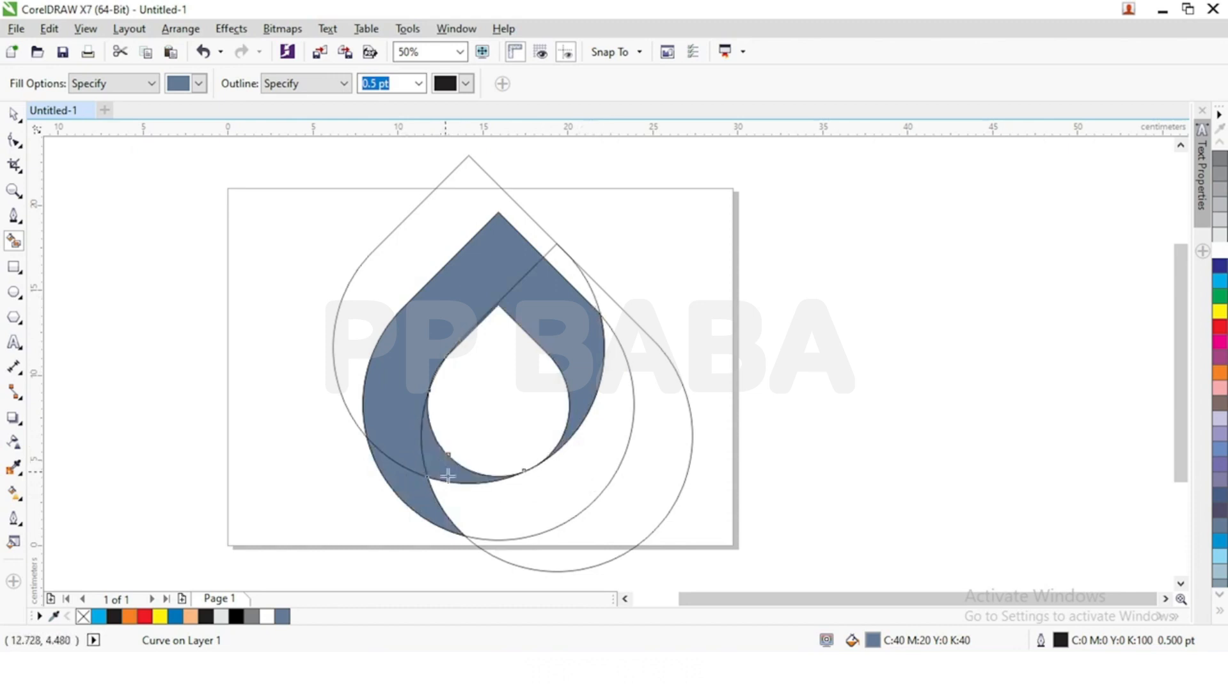
pyautogui.click(532, 502)
# - Delete the two offset teardrop outlines used as guides
pyautogui.click(14, 114)
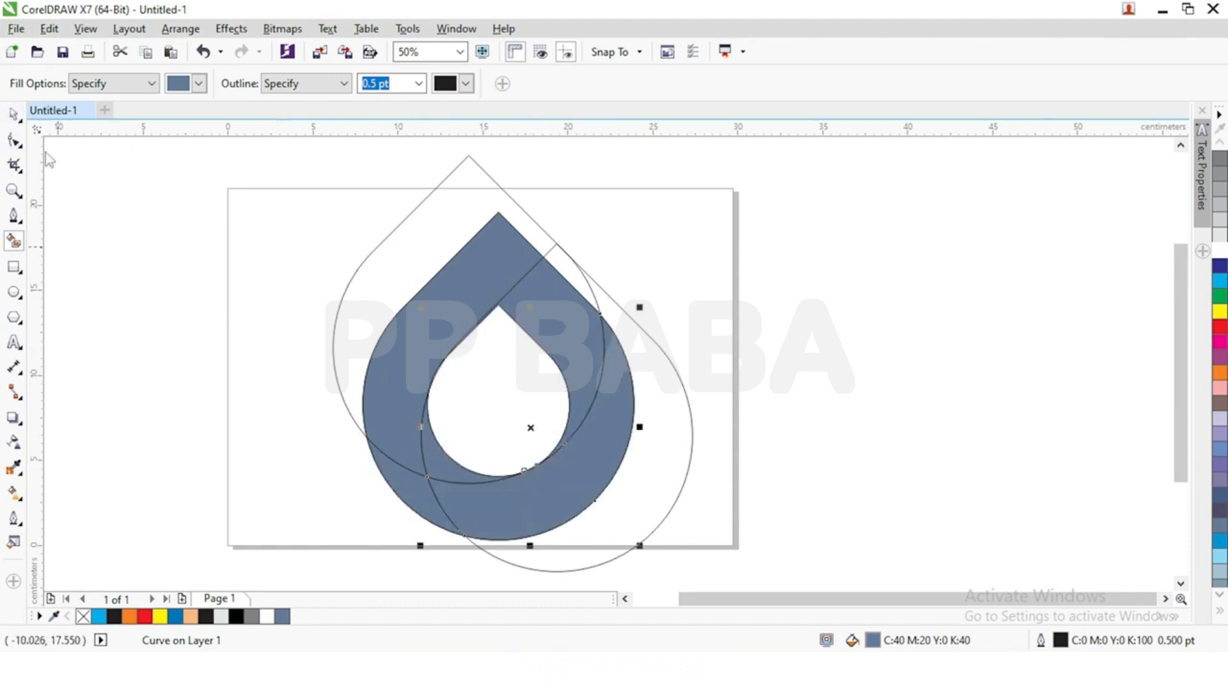
pyautogui.click(466, 236)
pyautogui.click(446, 211)
pyautogui.press('Delete')
pyautogui.click(681, 433)
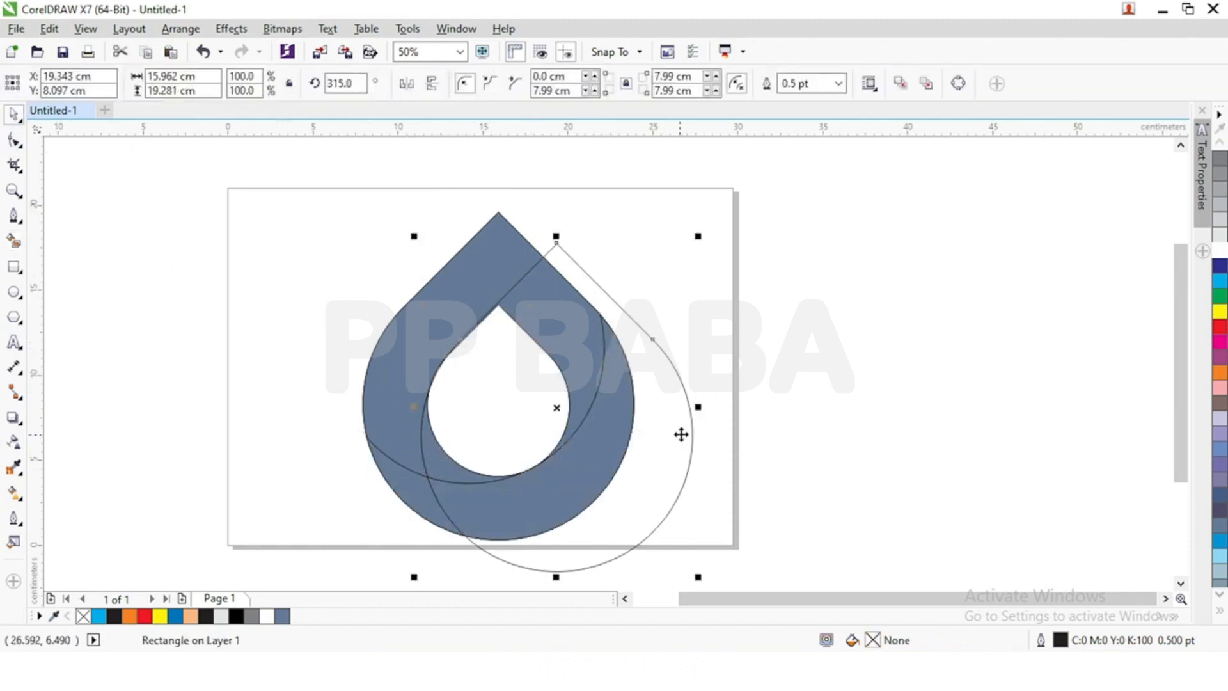
pyautogui.press('Delete')
# - Weld the upper-right and upper-left segments of the blue ring into one shape
pyautogui.click(537, 339)
pyautogui.keyDown('shift'); pyautogui.click(446, 307); pyautogui.keyUp('shift')
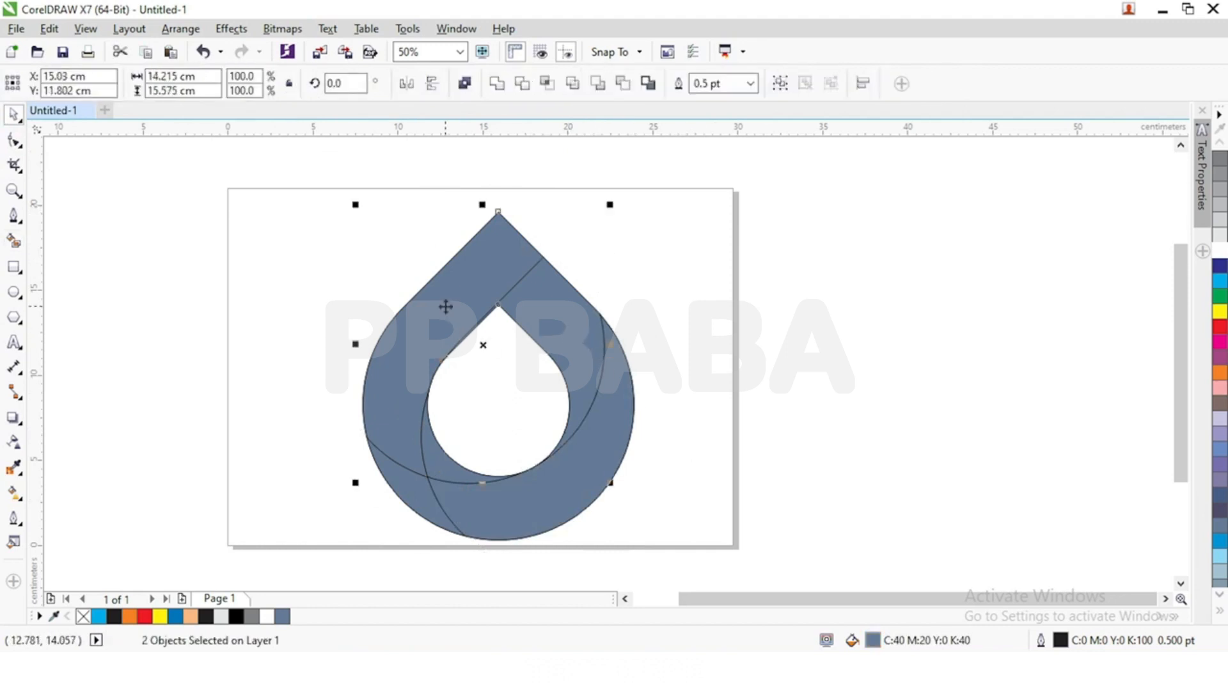
pyautogui.click(496, 84)
pyautogui.click(646, 257)
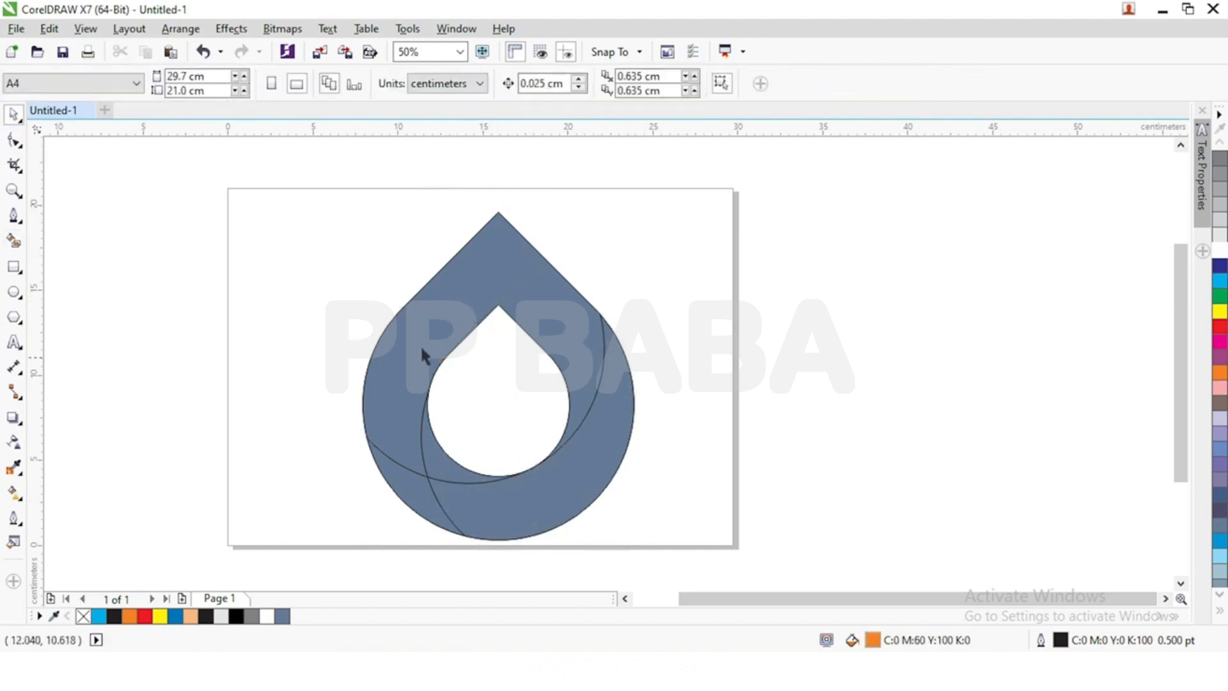
# - Weld the lower-left segment of the ring to the large upper shape
pyautogui.click(403, 486)
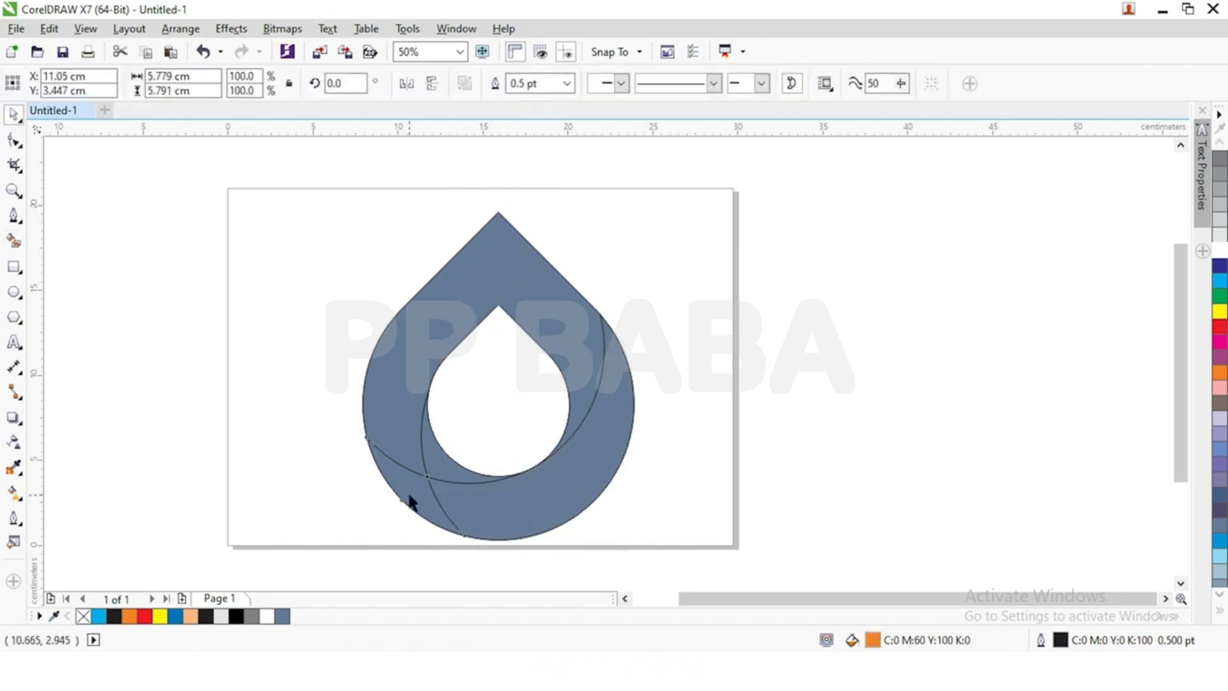
pyautogui.keyDown('shift'); pyautogui.click(410, 376); pyautogui.keyUp('shift')
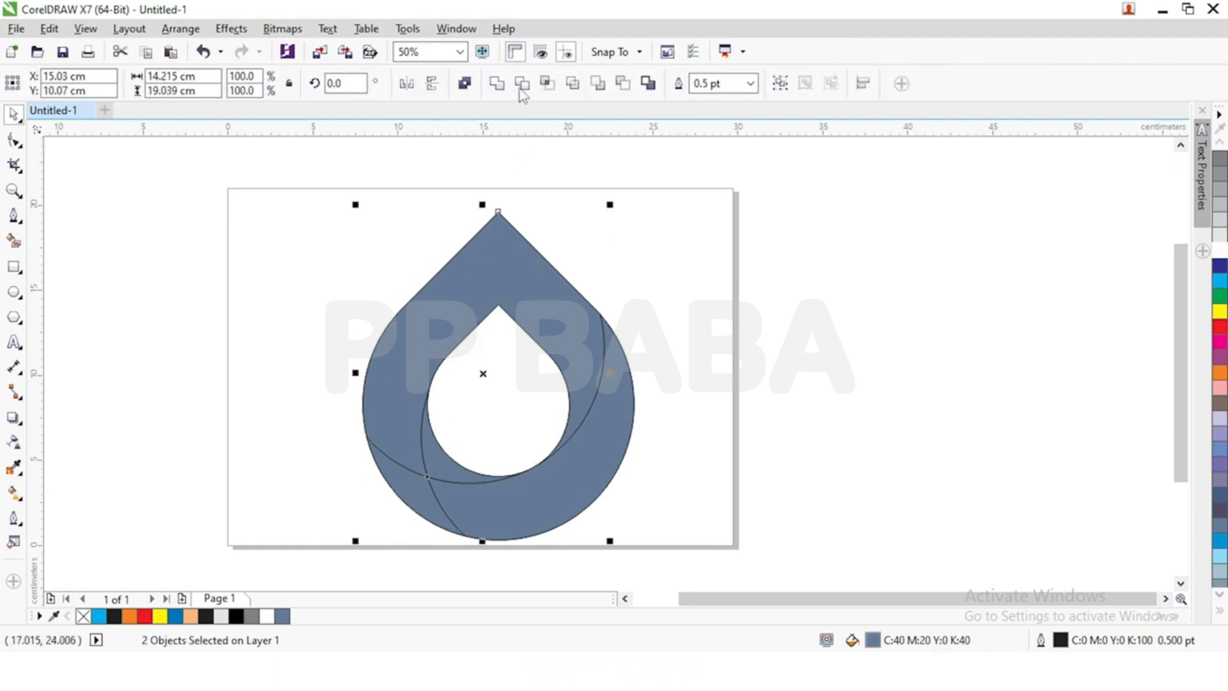
pyautogui.click(497, 84)
pyautogui.click(668, 305)
# - Weld the thin segment beneath the inner opening to the large lower-right segment
pyautogui.click(466, 475)
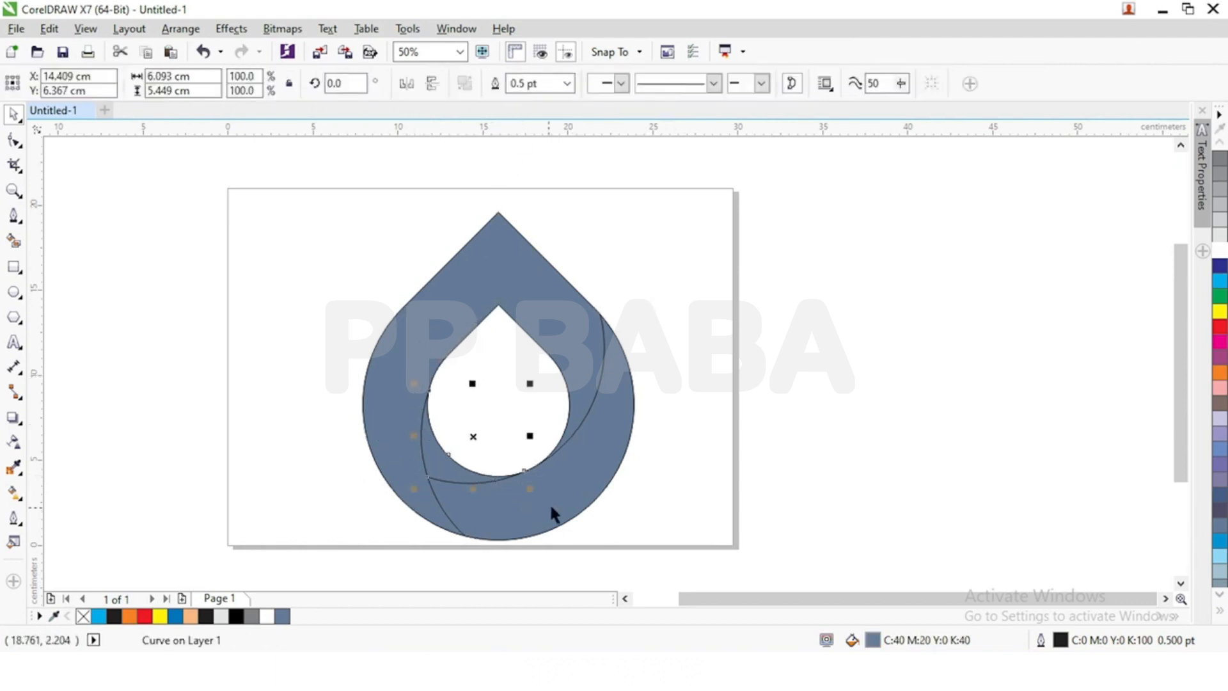
pyautogui.keyDown('shift'); pyautogui.click(550, 501); pyautogui.keyUp('shift')
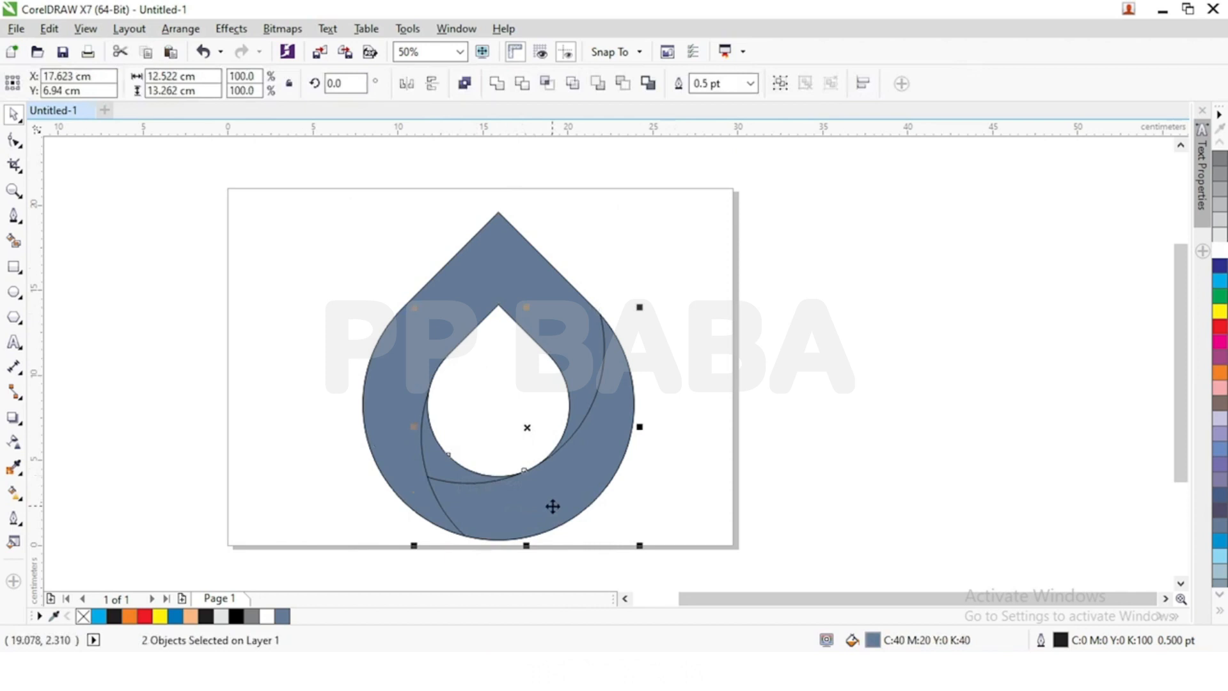
pyautogui.click(501, 84)
pyautogui.click(766, 275)
pyautogui.click(551, 303)
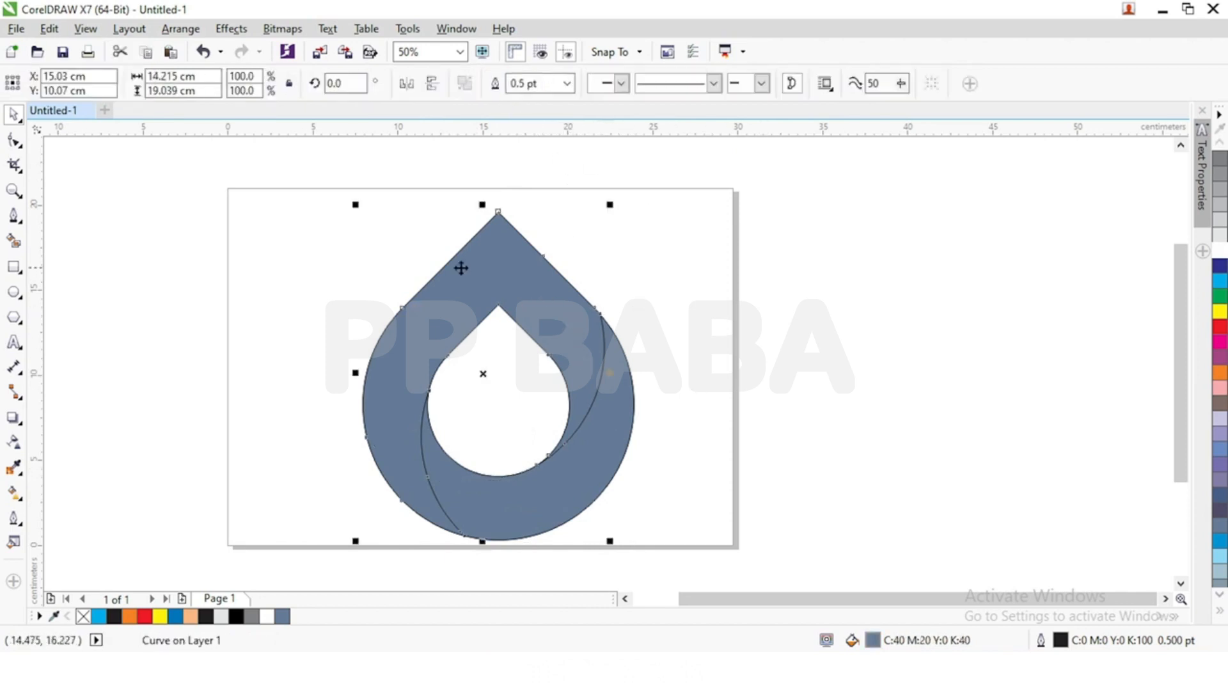
pyautogui.click(580, 455)
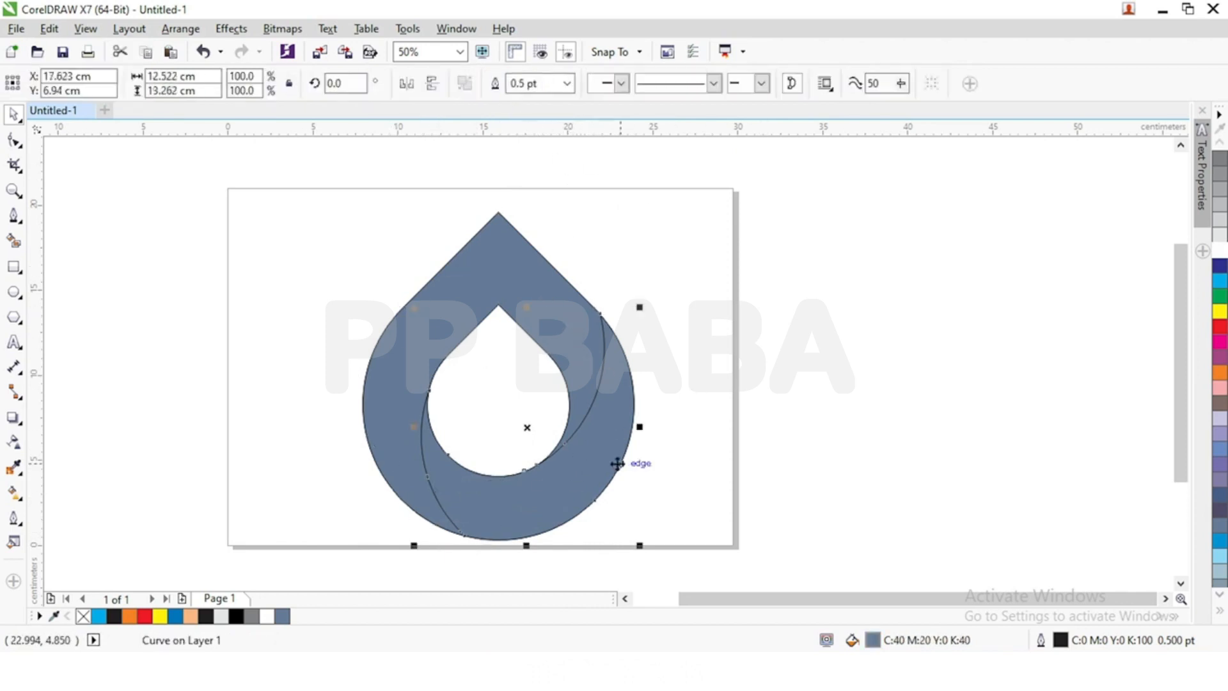
pyautogui.click(749, 453)
pyautogui.moveTo(734, 446); pyautogui.dragTo(763, 448)
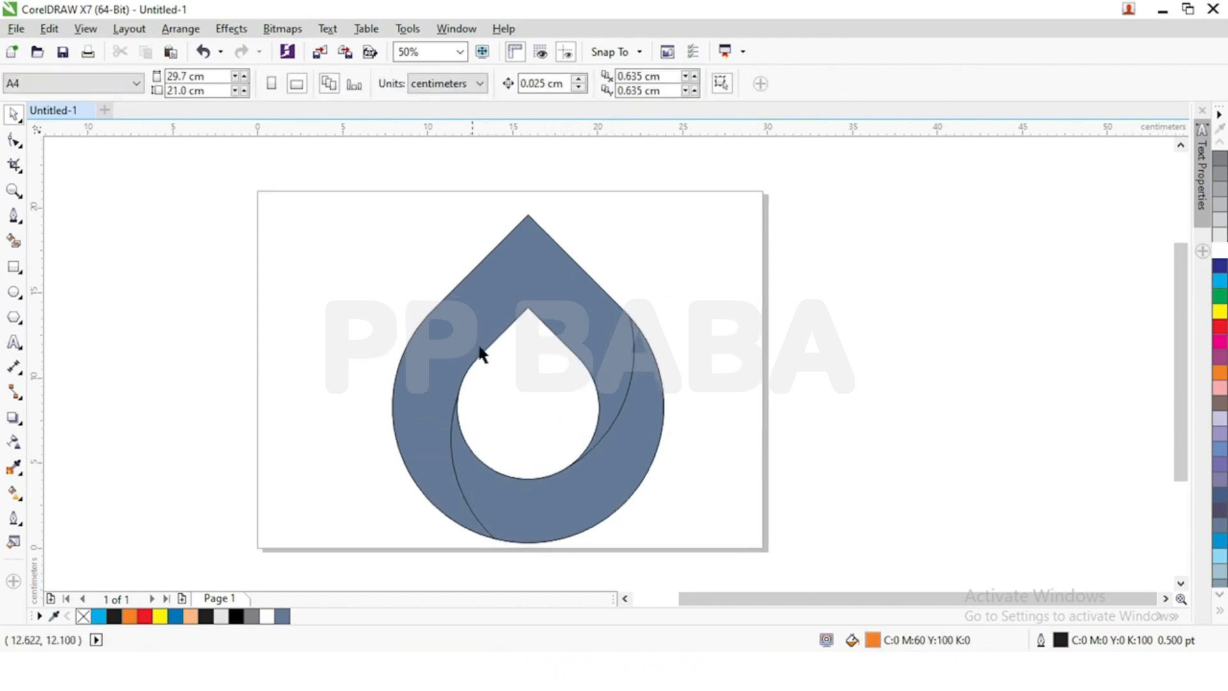
pyautogui.click(571, 298)
pyautogui.click(856, 452)
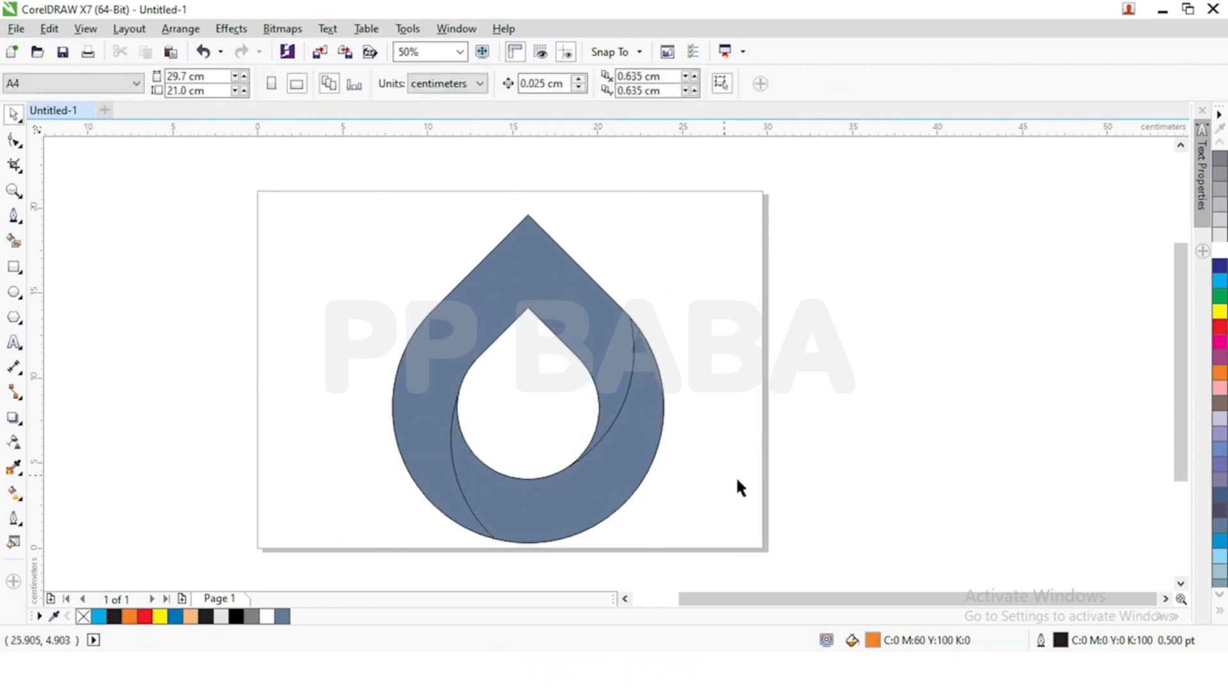
pyautogui.click(475, 327)
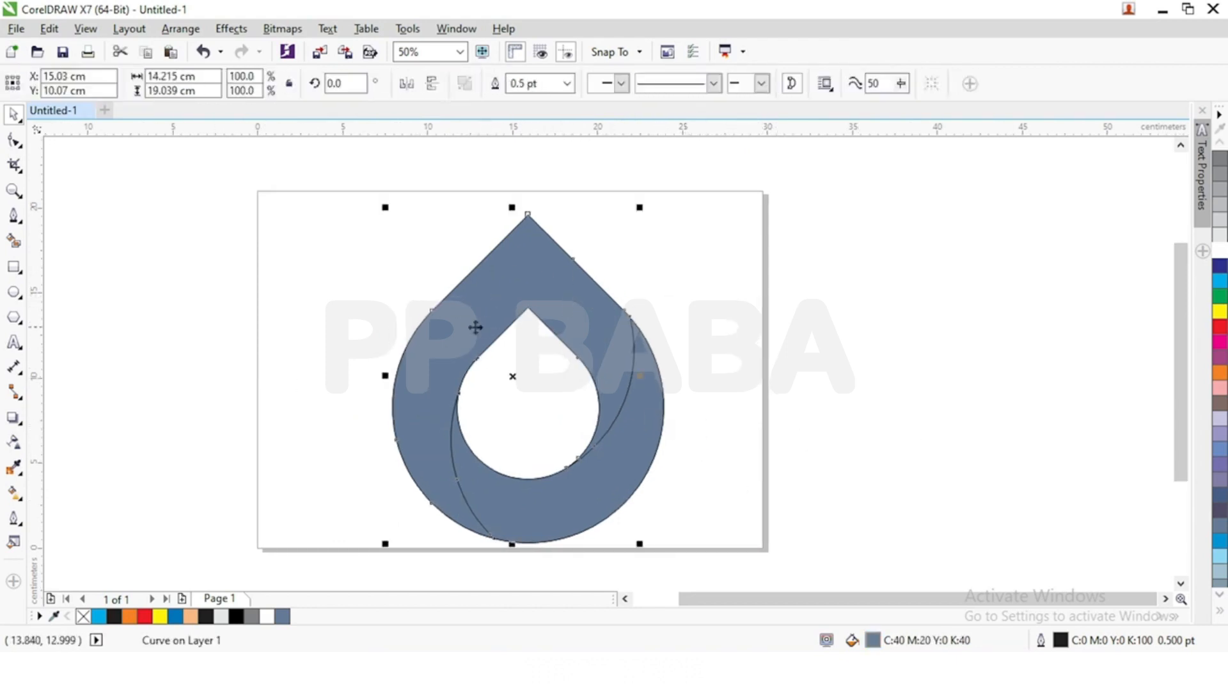
# - Apply a linear gradient to the large upper swoosh piece, running from red near the peak to yellow at the lower-left edge
pyautogui.click(14, 491)
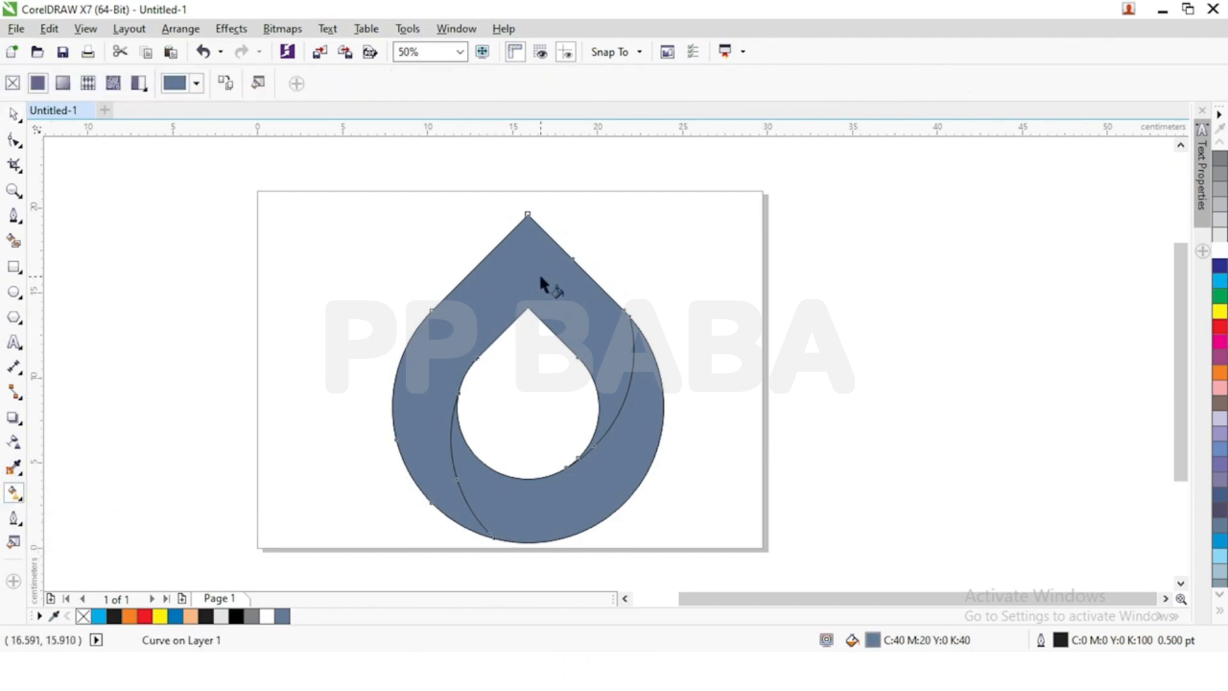
pyautogui.moveTo(523, 320); pyautogui.dragTo(410, 458)
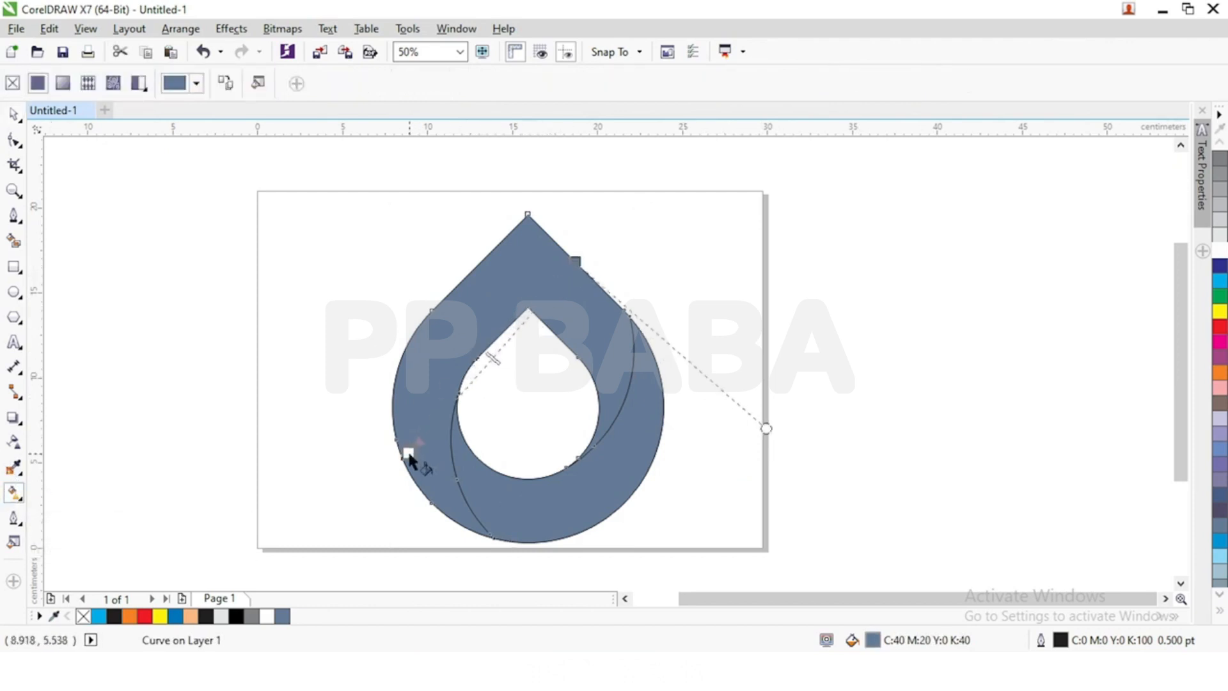
pyautogui.click(160, 616)
pyautogui.click(575, 261)
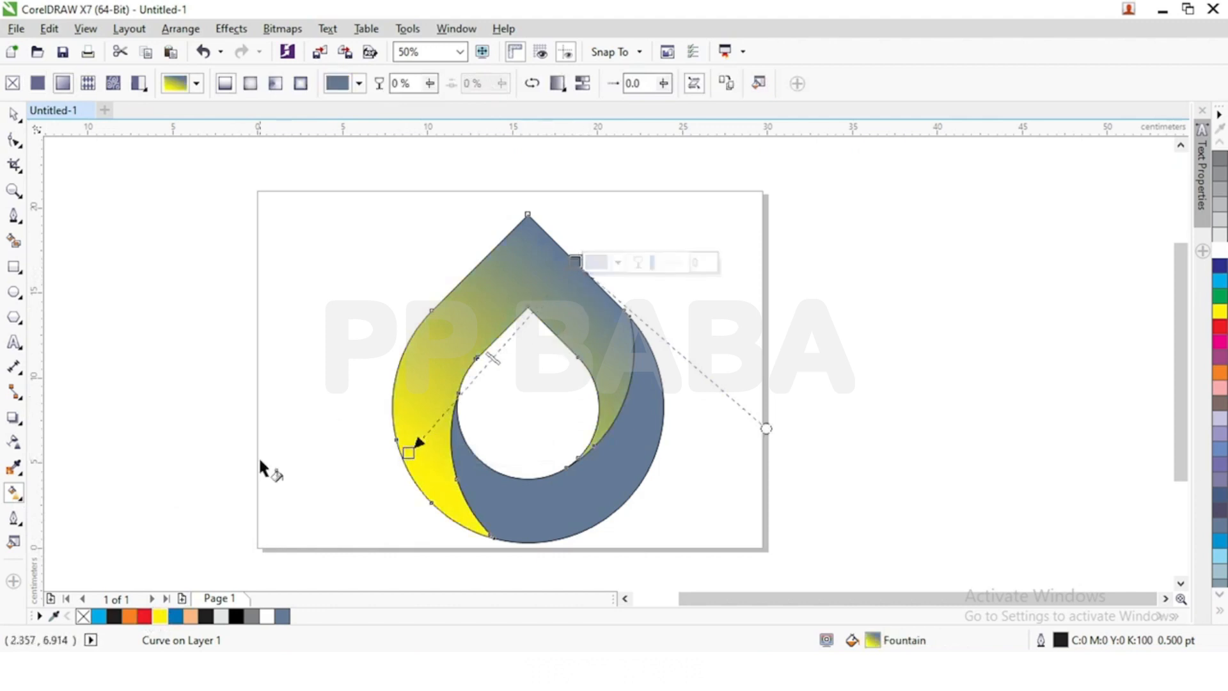
pyautogui.click(146, 617)
pyautogui.moveTo(575, 262); pyautogui.dragTo(605, 212)
pyautogui.moveTo(409, 452)
pyautogui.mouseDown()
pyautogui.moveTo(378, 496)
pyautogui.moveTo(411, 474)
pyautogui.mouseUp()
# - Lighten the upper piece's yellow gradient end by lowering its CMYK yellow component to about 65
pyautogui.click(453, 476)
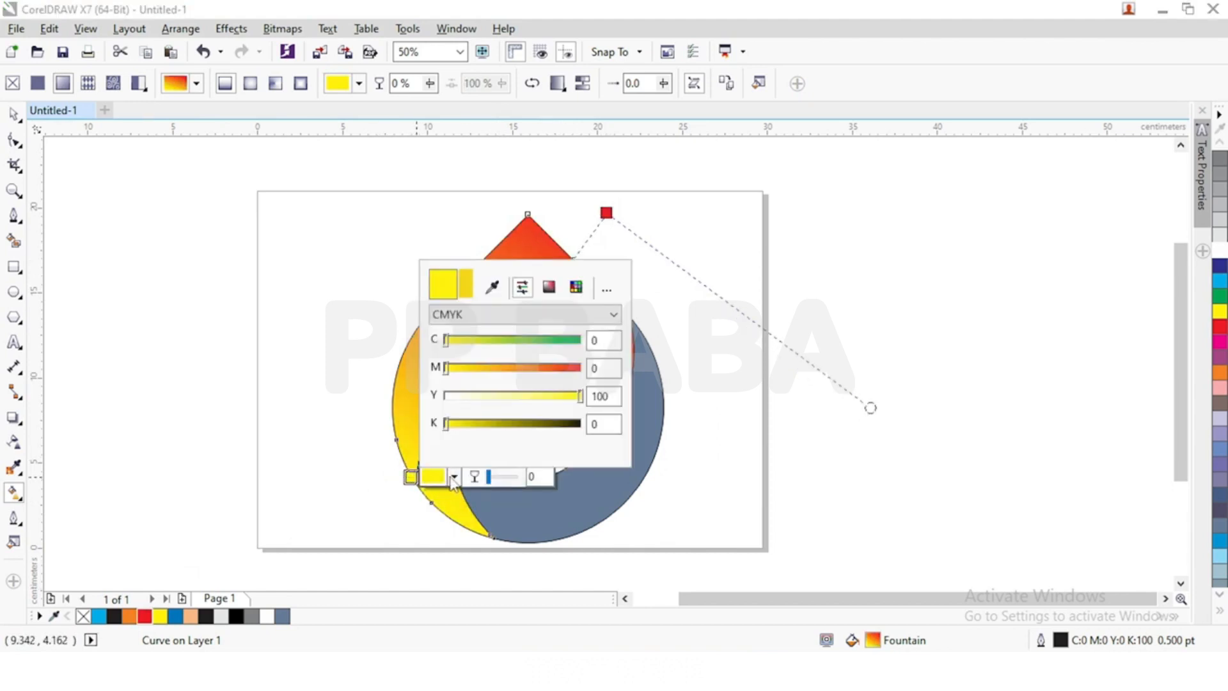
pyautogui.click(523, 396)
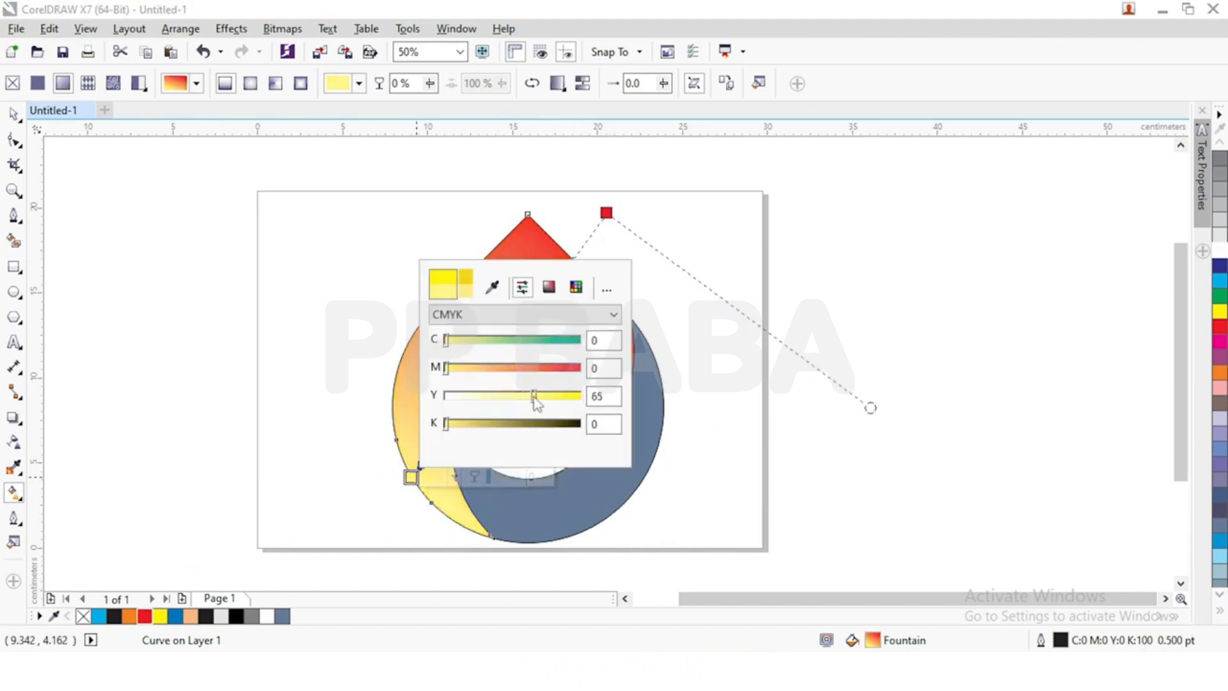
pyautogui.moveTo(529, 403)
pyautogui.mouseDown()
pyautogui.moveTo(509, 403)
pyautogui.moveTo(527, 403)
pyautogui.mouseUp()
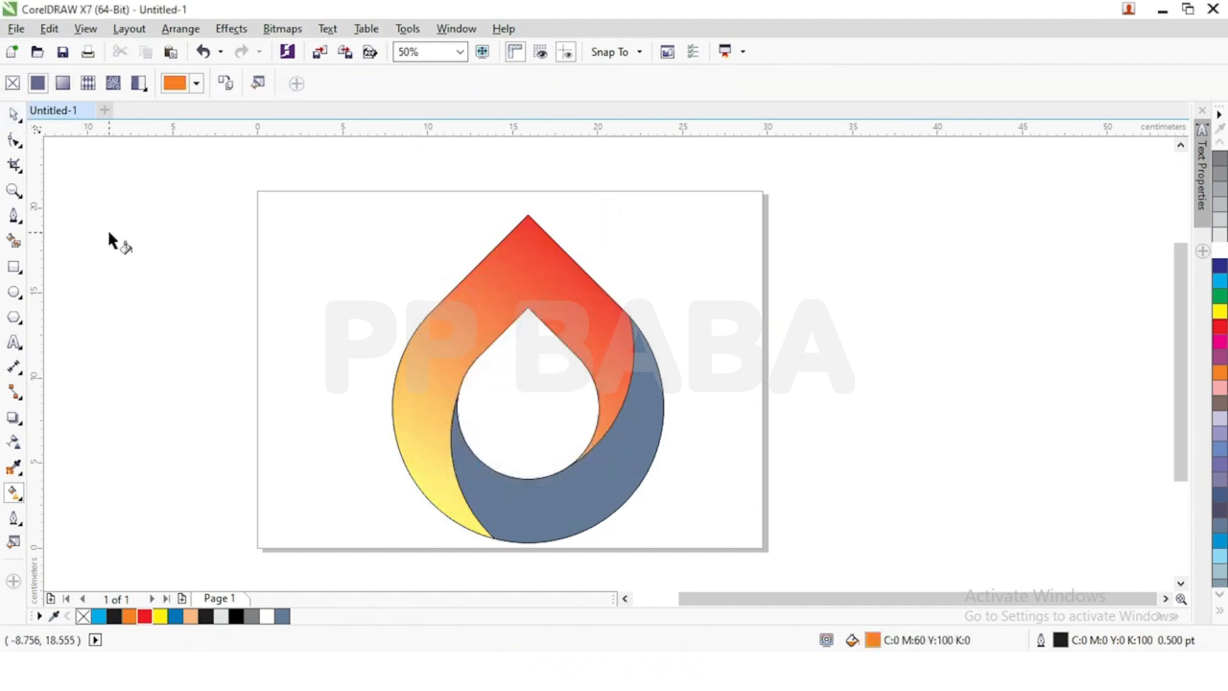
# - Move the red start of the upper piece's gradient close to the upper-right edge, keep it red, and deselect the piece
pyautogui.click(606, 212)
pyautogui.moveTo(606, 212); pyautogui.dragTo(572, 257)
pyautogui.click(177, 615)
pyautogui.click(146, 617)
pyautogui.moveTo(572, 258); pyautogui.dragTo(580, 248)
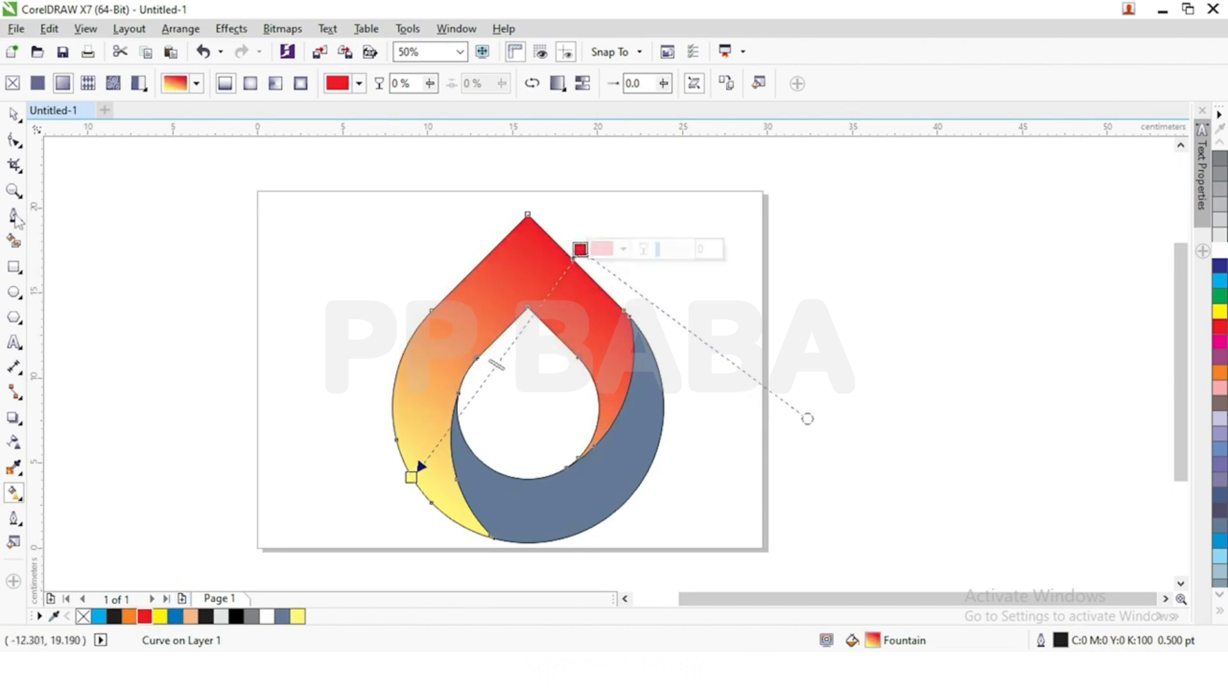
pyautogui.click(14, 114)
pyautogui.click(202, 348)
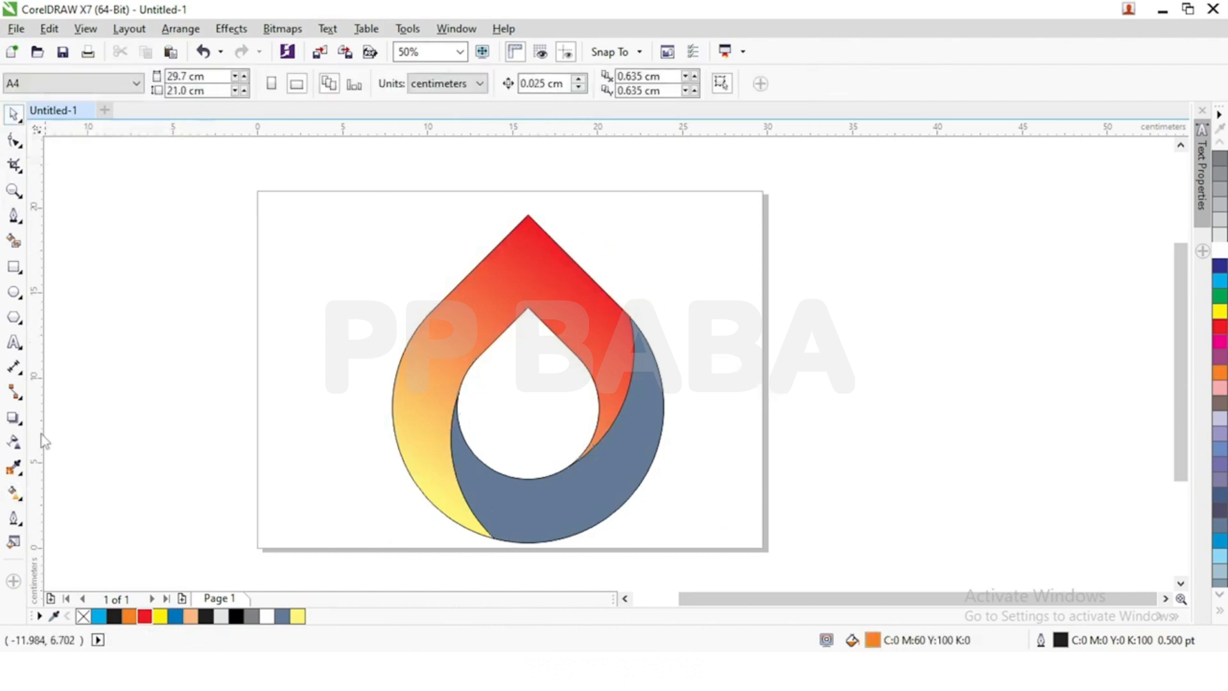
# - Apply a linear gradient to the lower-right swoosh piece using red and the same pale yellow
pyautogui.click(15, 494)
pyautogui.click(498, 497)
pyautogui.moveTo(680, 326); pyautogui.dragTo(497, 494)
pyautogui.click(485, 503)
pyautogui.click(298, 616)
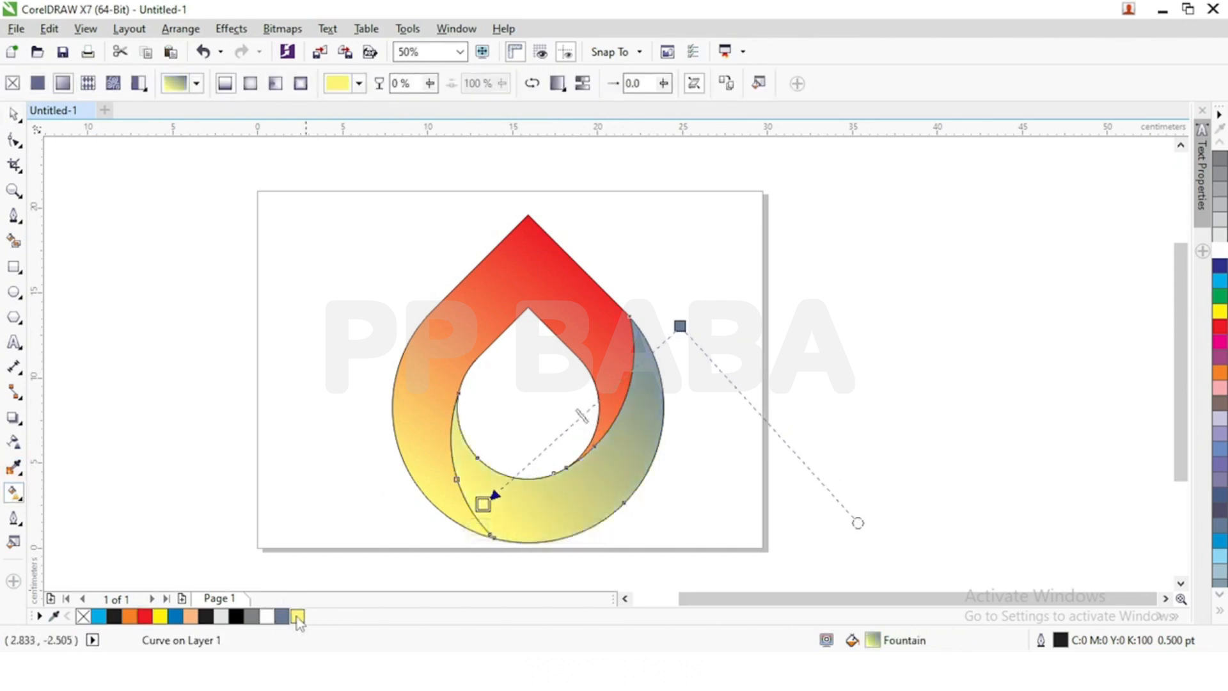
pyautogui.click(680, 326)
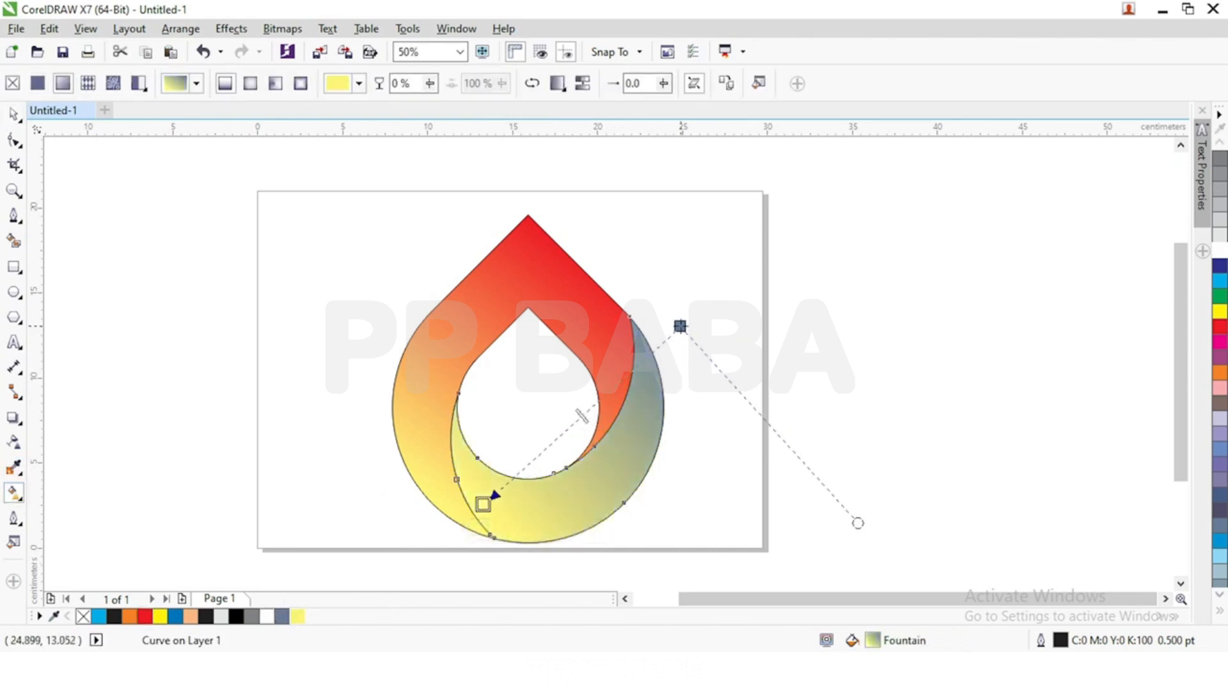
pyautogui.click(144, 616)
# - Reverse the lower-right piece's gradient so red starts at the opening's left edge and pale yellow ends at the outer right edge
pyautogui.moveTo(679, 326); pyautogui.dragTo(447, 463)
pyautogui.moveTo(483, 503); pyautogui.dragTo(676, 334)
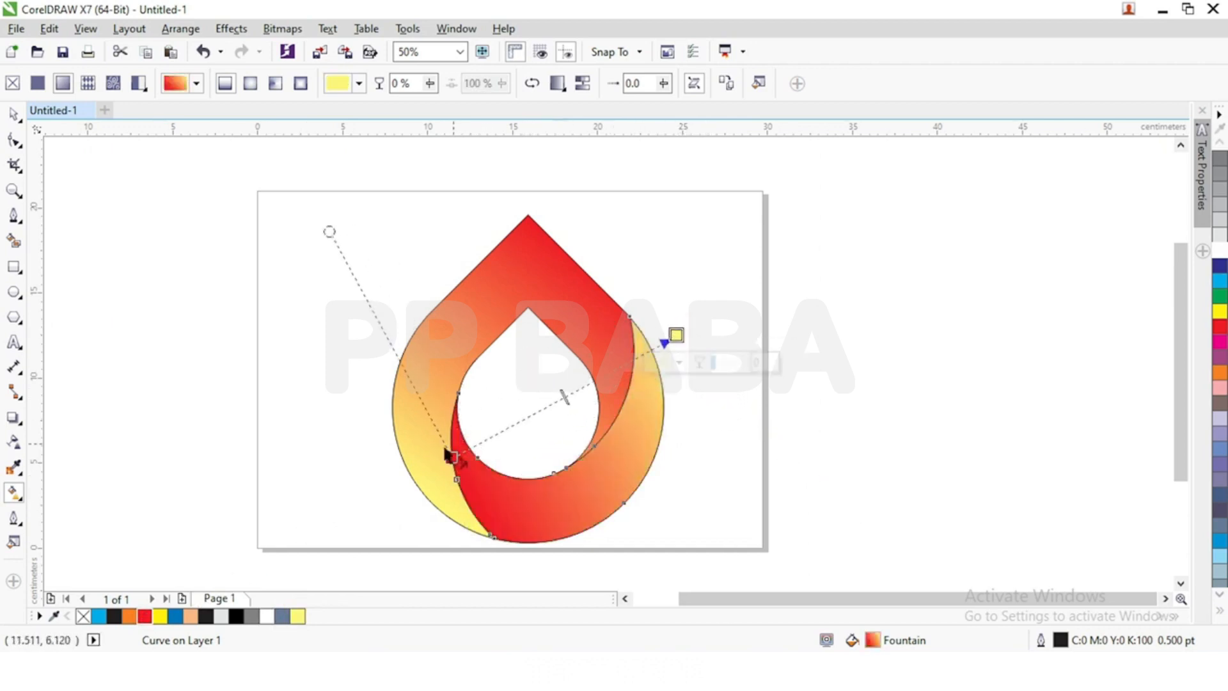
pyautogui.moveTo(446, 463); pyautogui.dragTo(431, 511)
pyautogui.moveTo(676, 334); pyautogui.dragTo(620, 363)
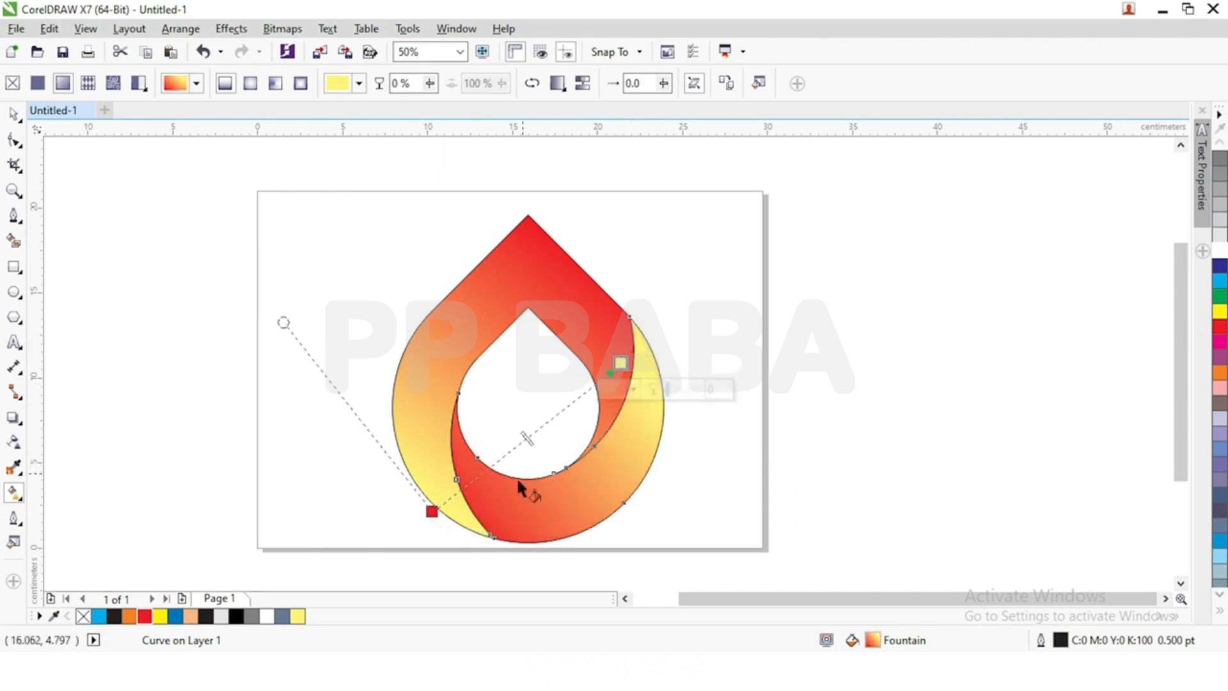
pyautogui.moveTo(433, 512); pyautogui.dragTo(465, 527)
pyautogui.moveTo(620, 363); pyautogui.dragTo(687, 447)
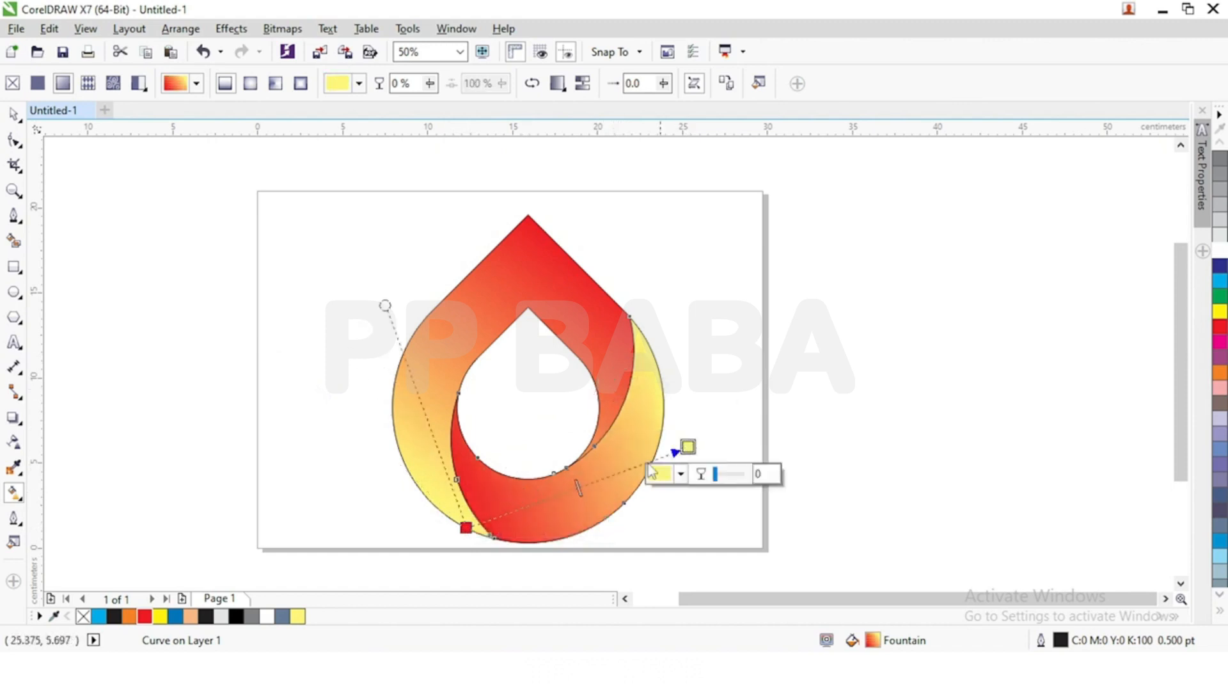
pyautogui.moveTo(474, 521); pyautogui.dragTo(362, 387)
pyautogui.moveTo(688, 446); pyautogui.dragTo(665, 440)
pyautogui.moveTo(363, 387); pyautogui.dragTo(454, 406)
pyautogui.click(15, 117)
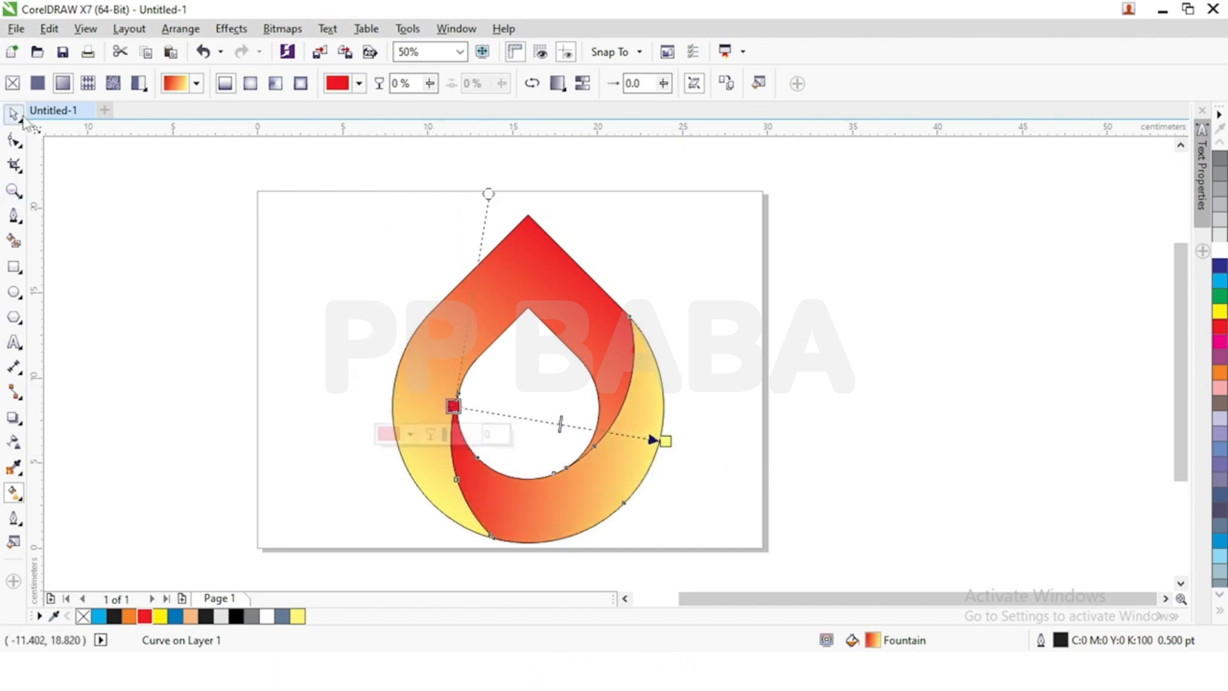
pyautogui.click(153, 247)
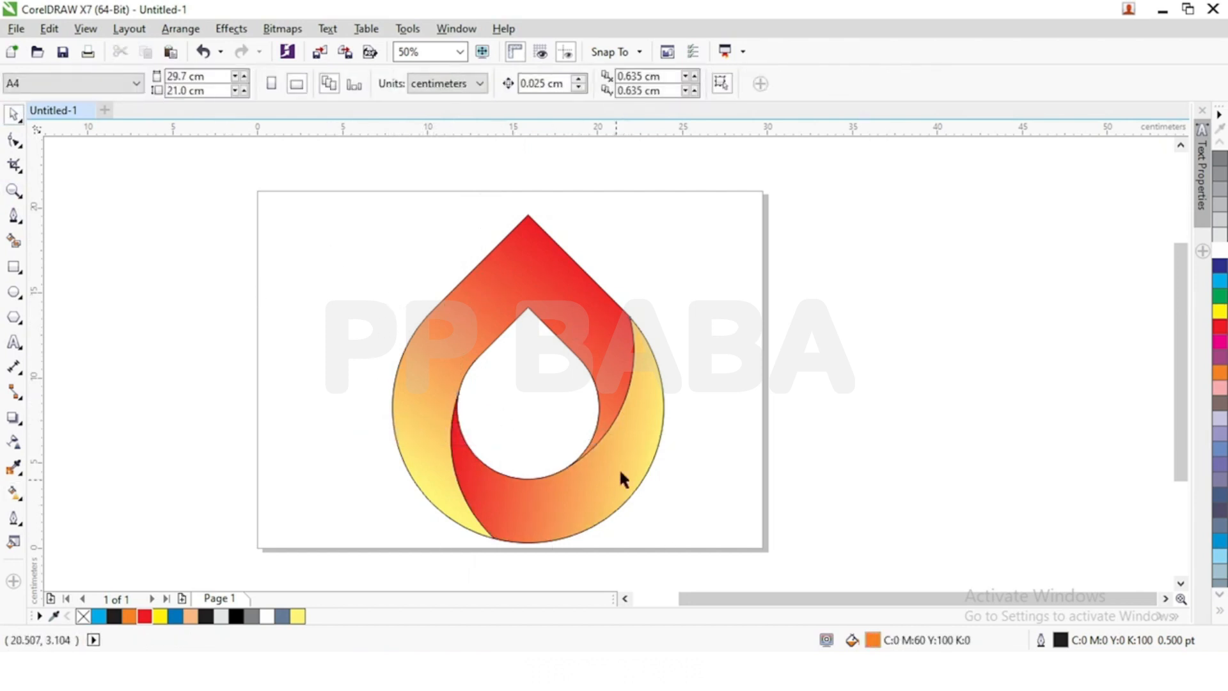
# - Remove the outline from all the teardrop pieces
pyautogui.moveTo(364, 198); pyautogui.dragTo(687, 551)
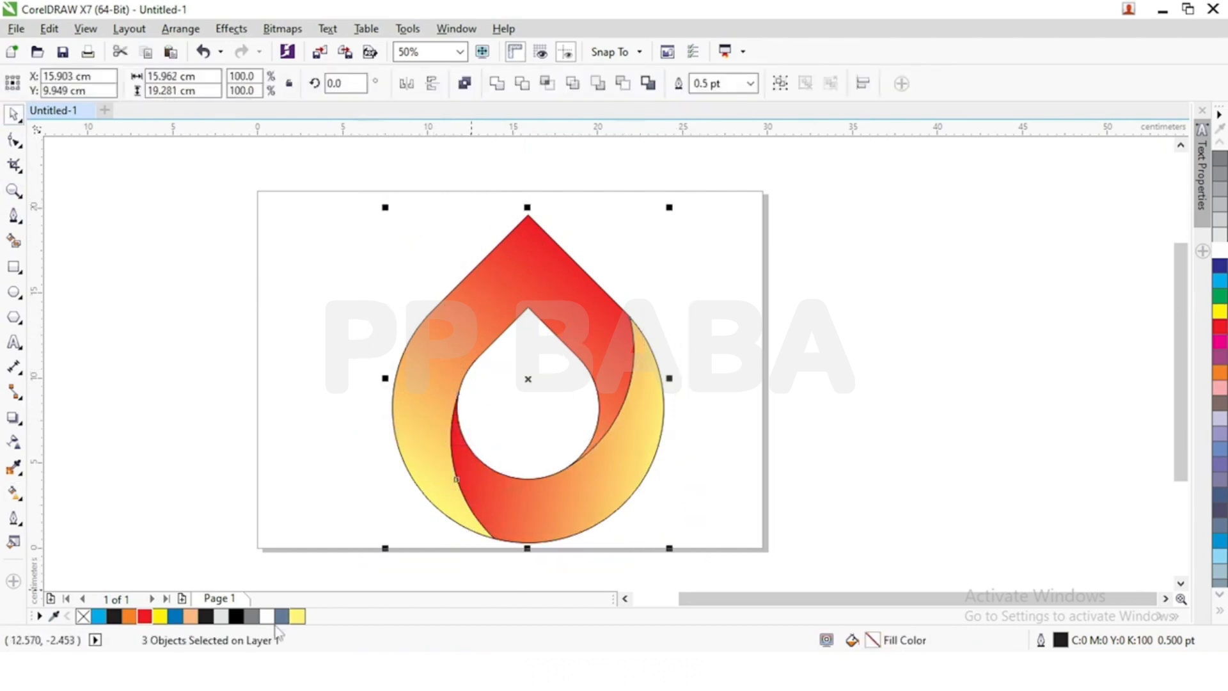
pyautogui.rightClick(84, 615)
pyautogui.click(168, 434)
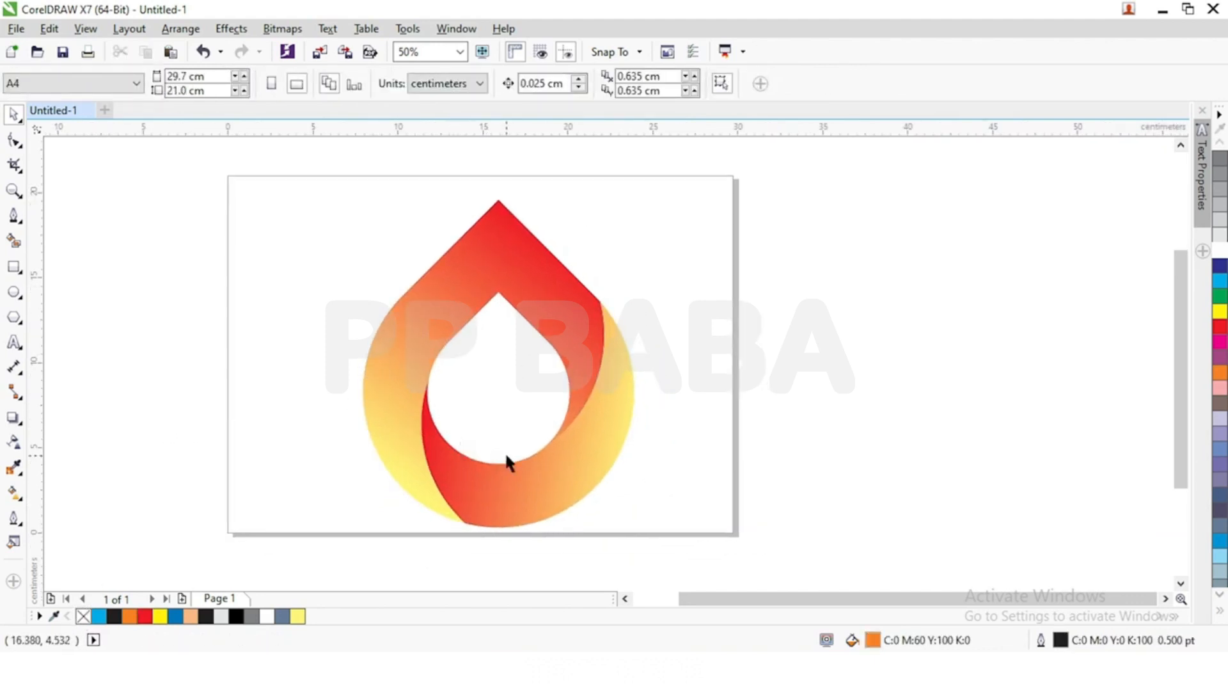
# - Pull the pale yellow end of the lower-right piece's gradient slightly inward from the outer edge
pyautogui.click(510, 490)
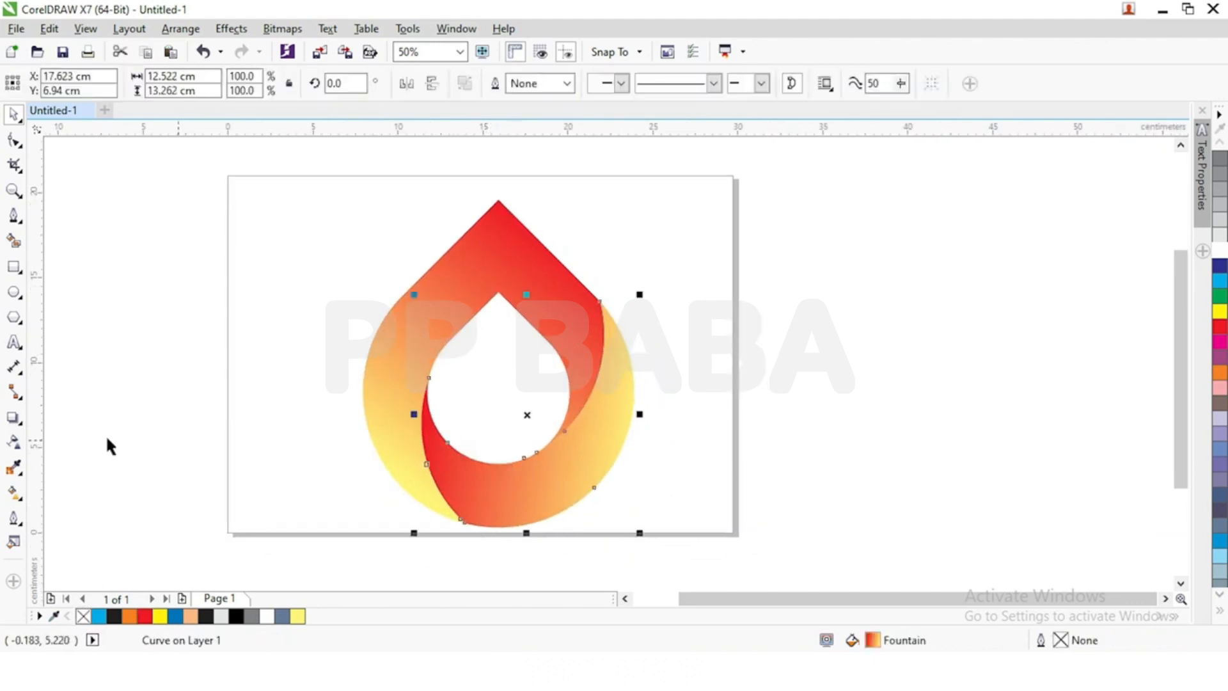
pyautogui.click(14, 491)
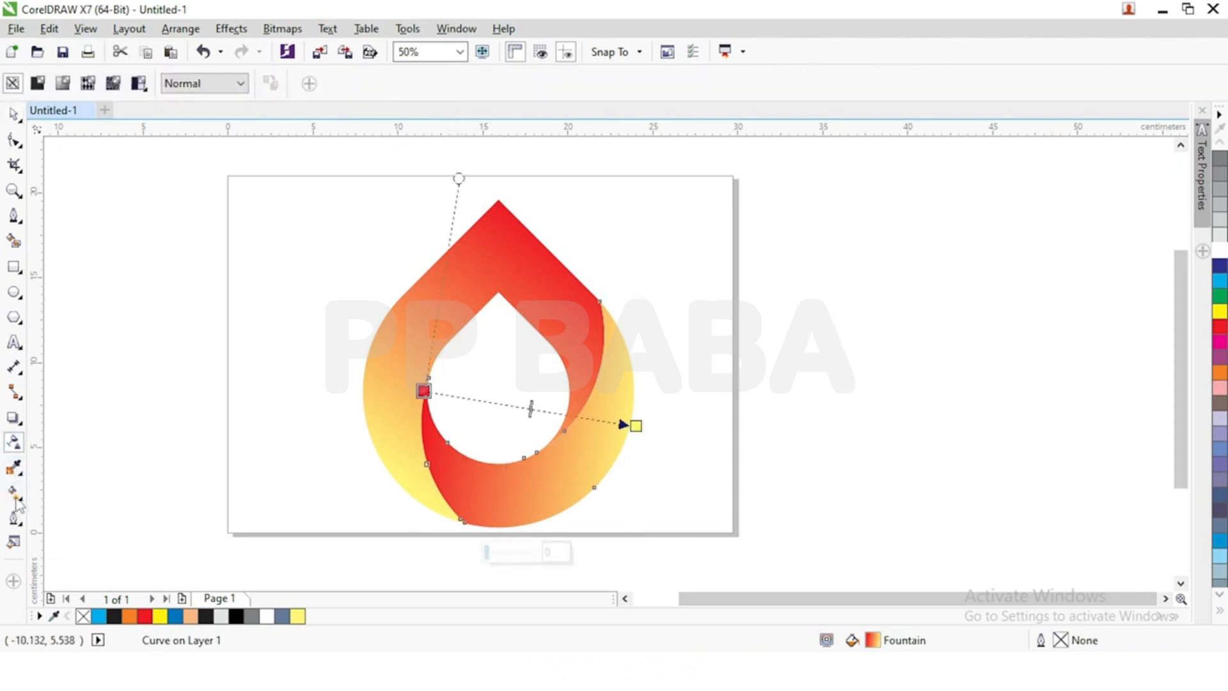
pyautogui.moveTo(636, 425); pyautogui.dragTo(611, 417)
pyautogui.click(424, 390)
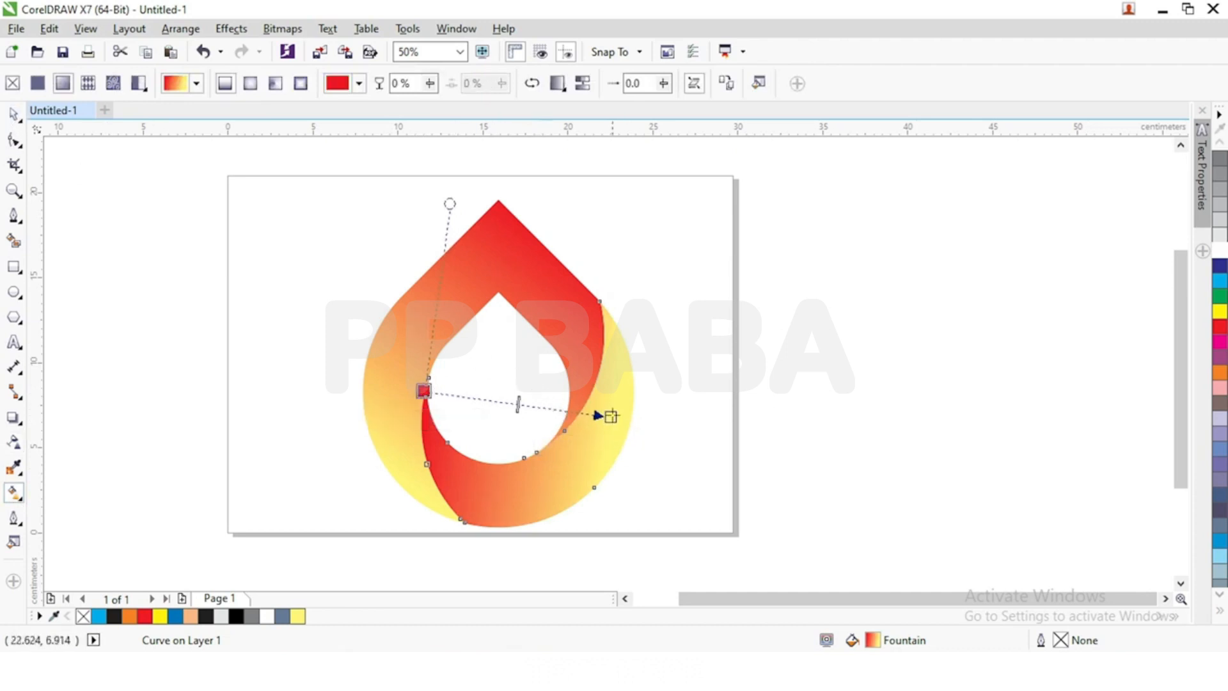
pyautogui.moveTo(608, 415); pyautogui.dragTo(615, 405)
pyautogui.click(13, 114)
pyautogui.click(206, 294)
# - Group all three teardrop pieces into one object
pyautogui.moveTo(278, 188); pyautogui.dragTo(706, 540)
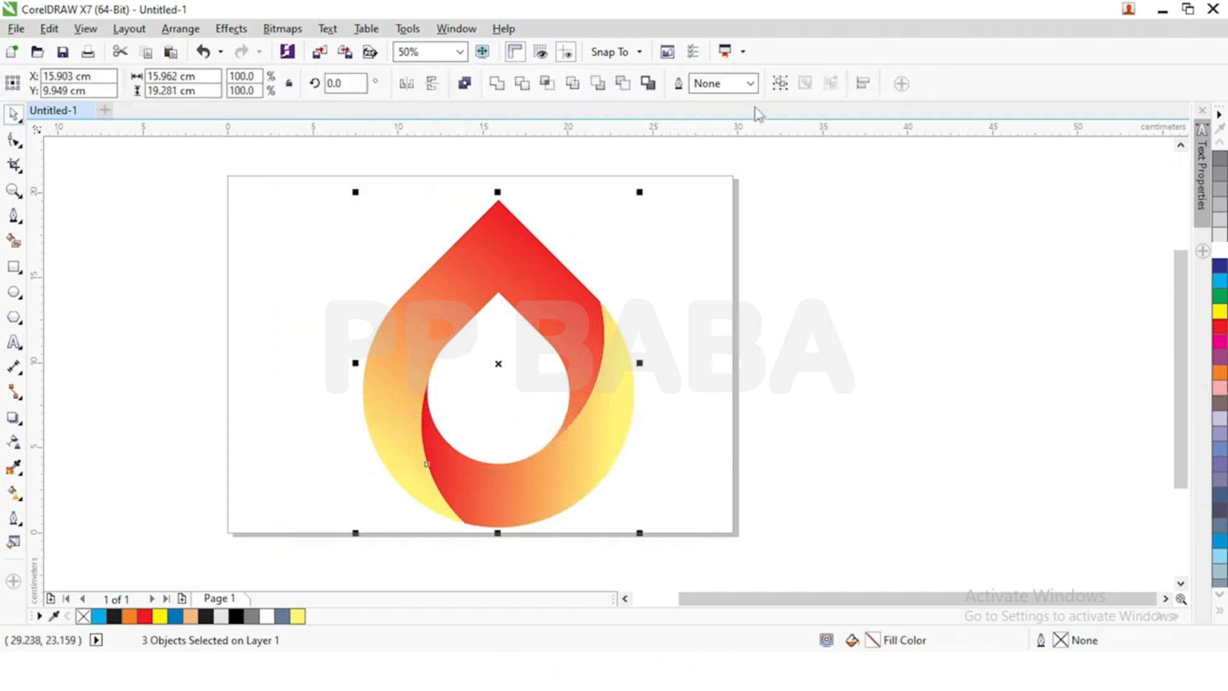
pyautogui.click(778, 84)
pyautogui.click(587, 307)
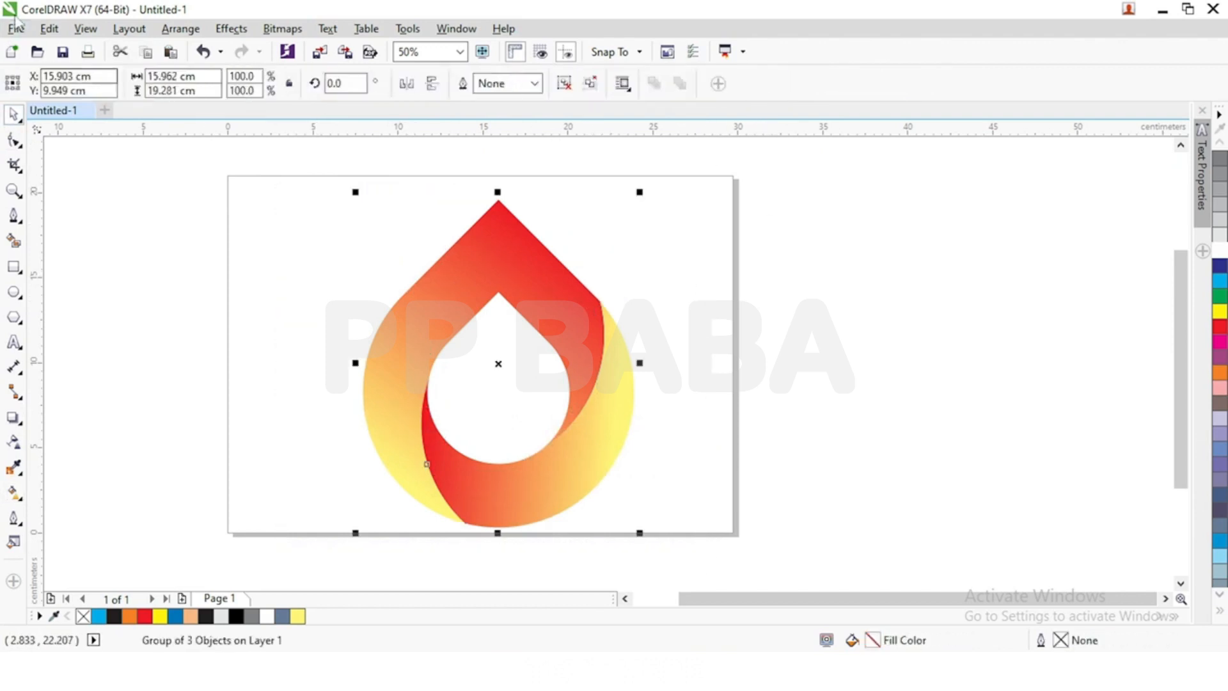
# - Paste a copy of the teardrop group, shrink it to a tiny version and place it at the base of the inner opening
pyautogui.click(49, 28)
pyautogui.click(73, 151)
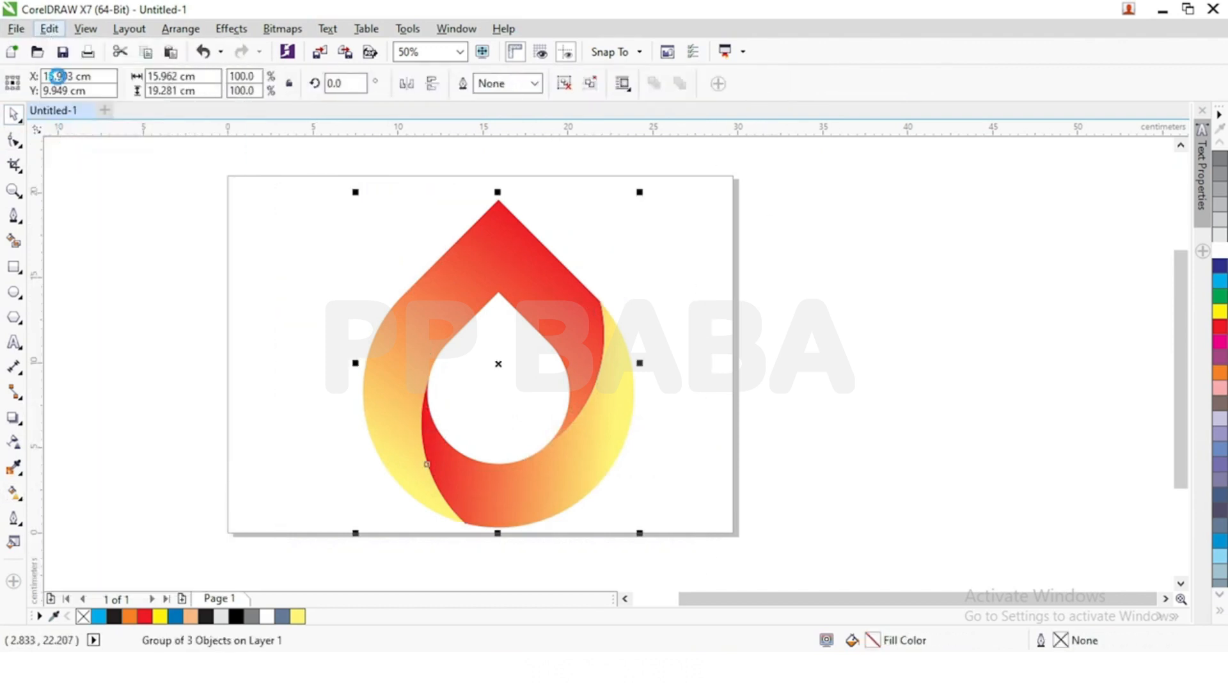
pyautogui.click(50, 28)
pyautogui.click(74, 173)
pyautogui.moveTo(643, 191); pyautogui.dragTo(425, 451)
pyautogui.moveTo(388, 491); pyautogui.dragTo(493, 424)
pyautogui.moveTo(533, 384); pyautogui.dragTo(499, 427)
# - Align the small teardrop with the large one on a common vertical centre line and check its placement
pyautogui.moveTo(306, 189); pyautogui.dragTo(722, 499)
pyautogui.press('c')
pyautogui.click(774, 452)
pyautogui.scroll(3, 488, 438)
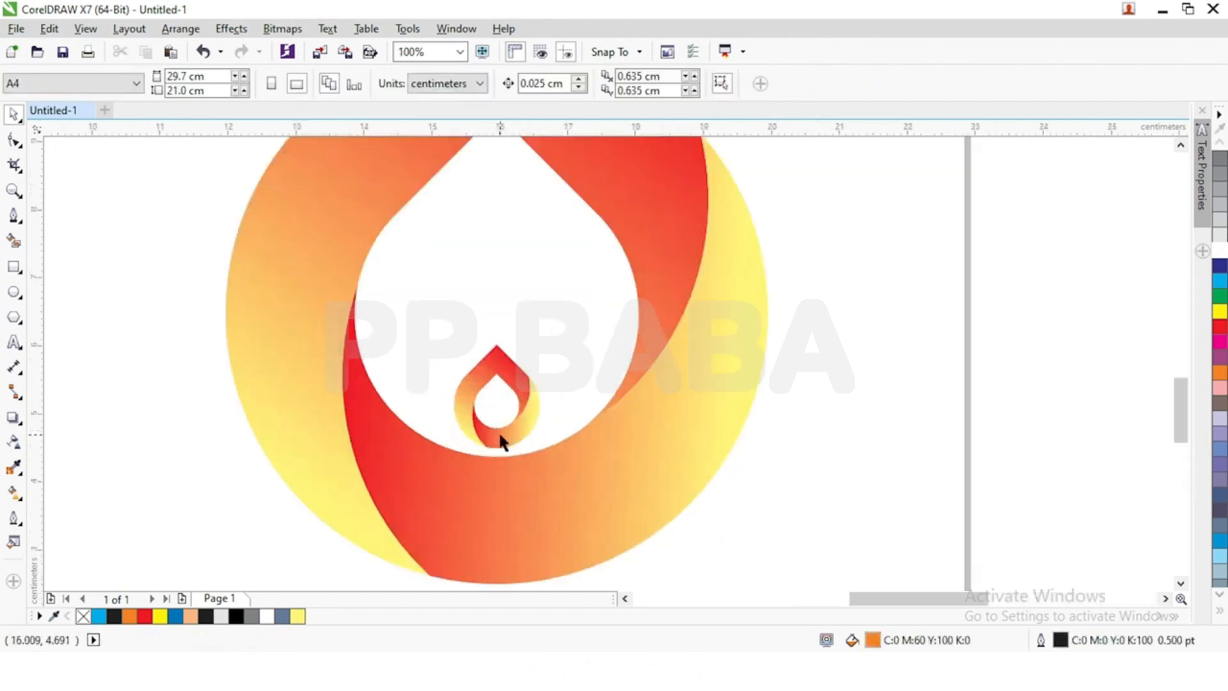
pyautogui.click(490, 437)
pyautogui.scroll(-4, 500, 447)
pyautogui.click(476, 376)
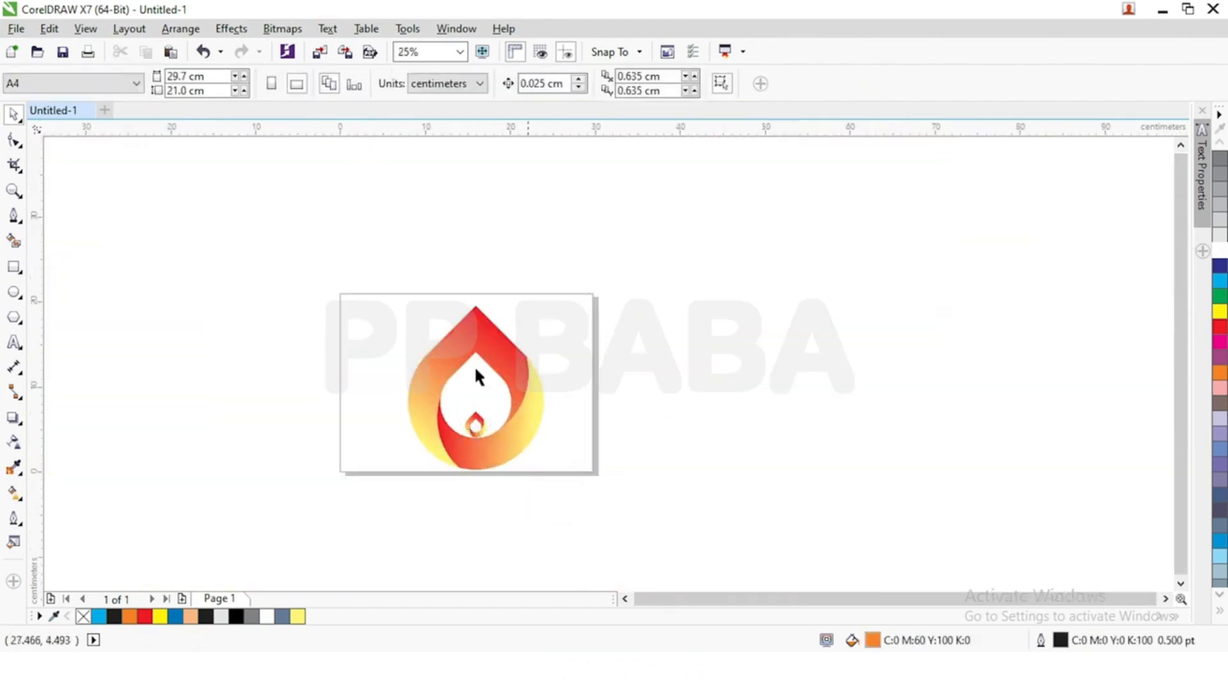
# - Add a page-sized rectangle behind the artwork and fill it with black
pyautogui.moveTo(317, 260); pyautogui.dragTo(577, 488)
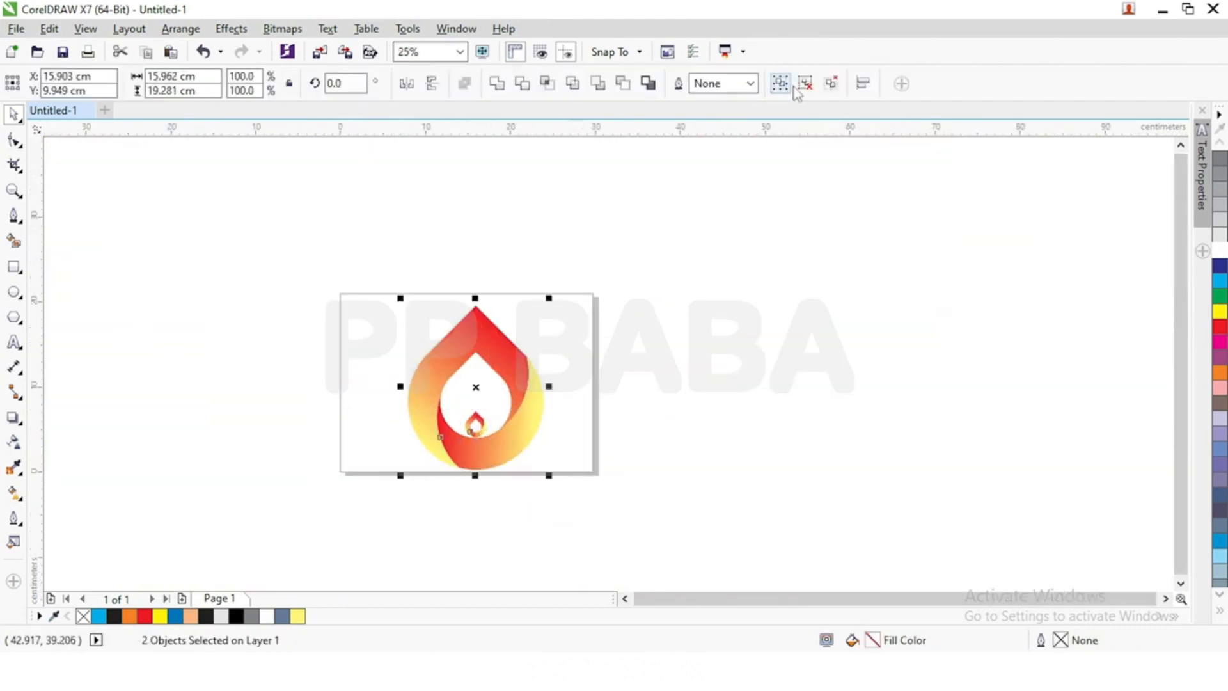
pyautogui.click(779, 159)
pyautogui.doubleClick(15, 266)
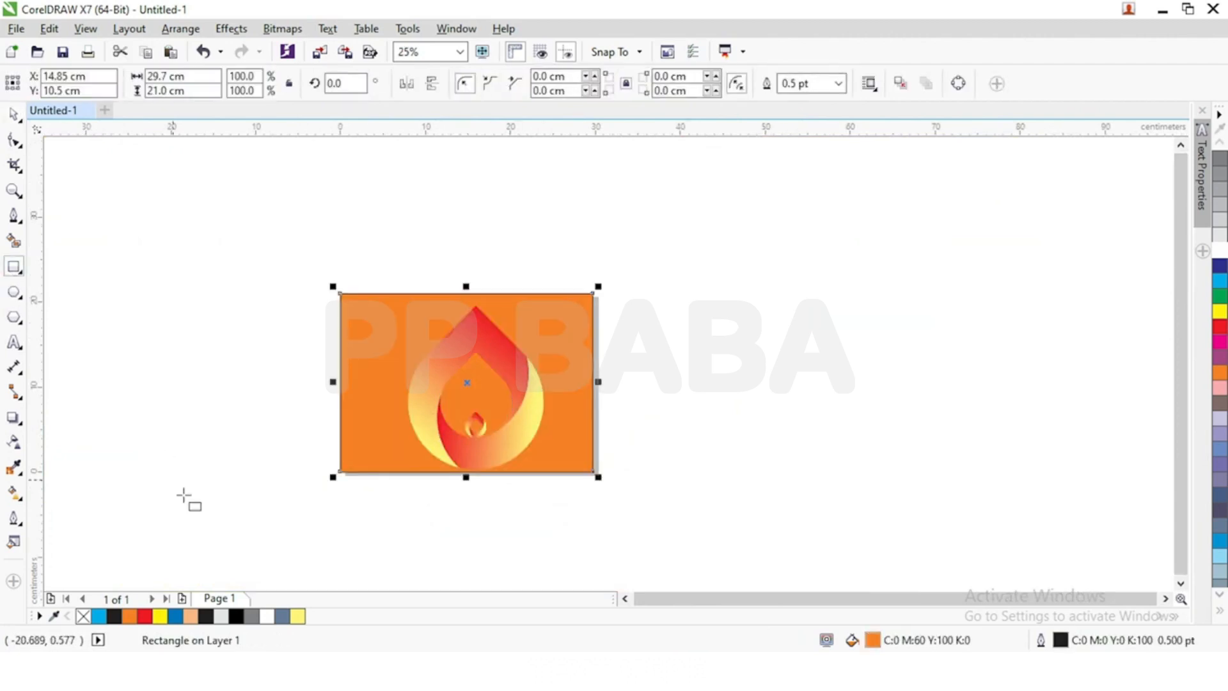
pyautogui.click(236, 616)
# - Group the large and small teardrops together and centre the group on the page
pyautogui.moveTo(386, 231); pyautogui.dragTo(561, 512)
pyautogui.hotkey('ctrl', 'g')
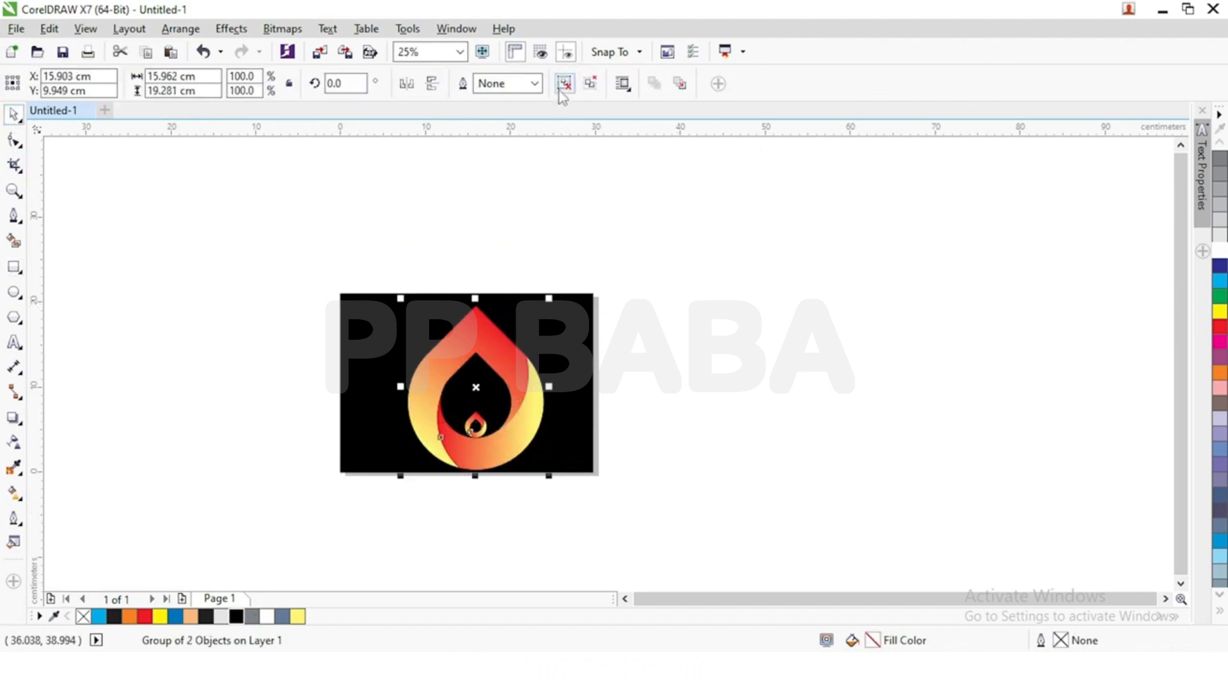
pyautogui.press('p')
pyautogui.click(647, 424)
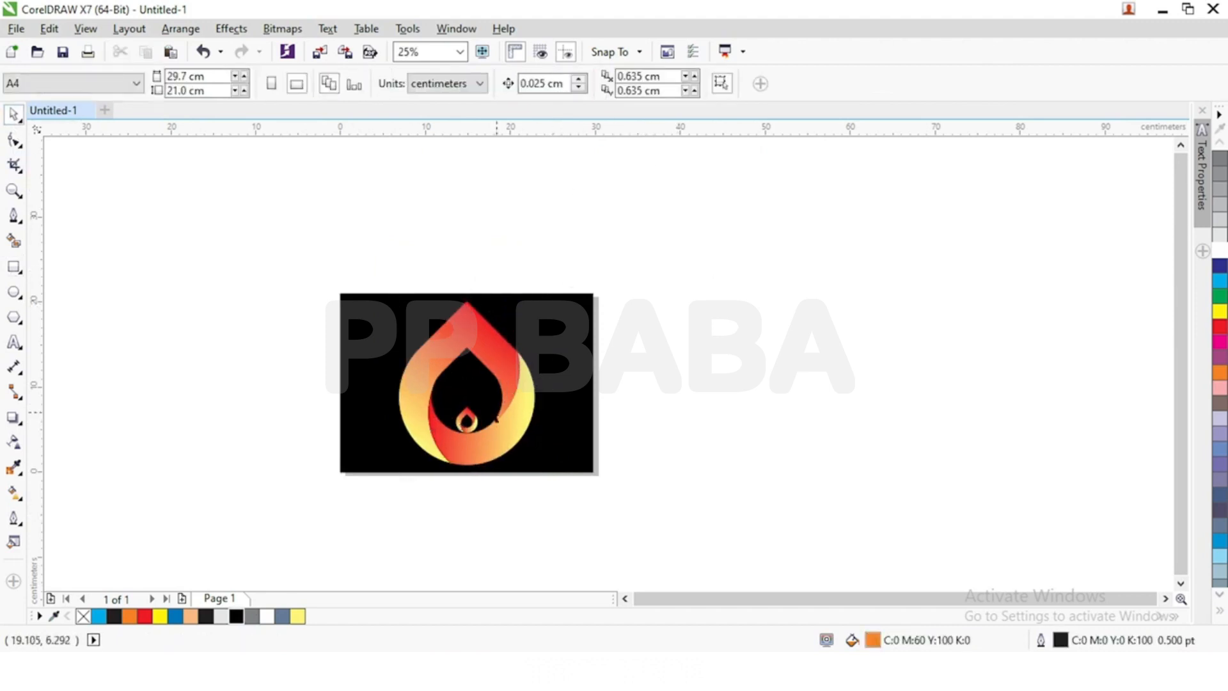
# - Scale the logo group down about its centre to 93.7%, leaving a wider black margin around it
pyautogui.press('z')
pyautogui.moveTo(331, 284); pyautogui.dragTo(597, 477)
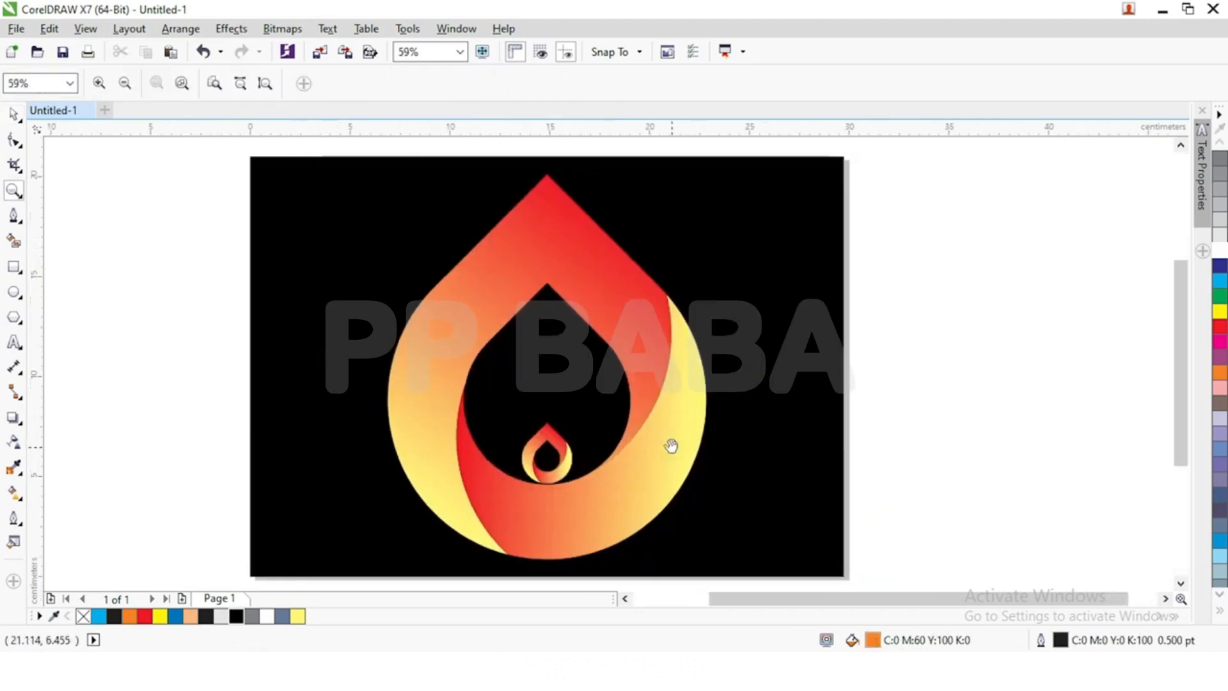
pyautogui.click(13, 113)
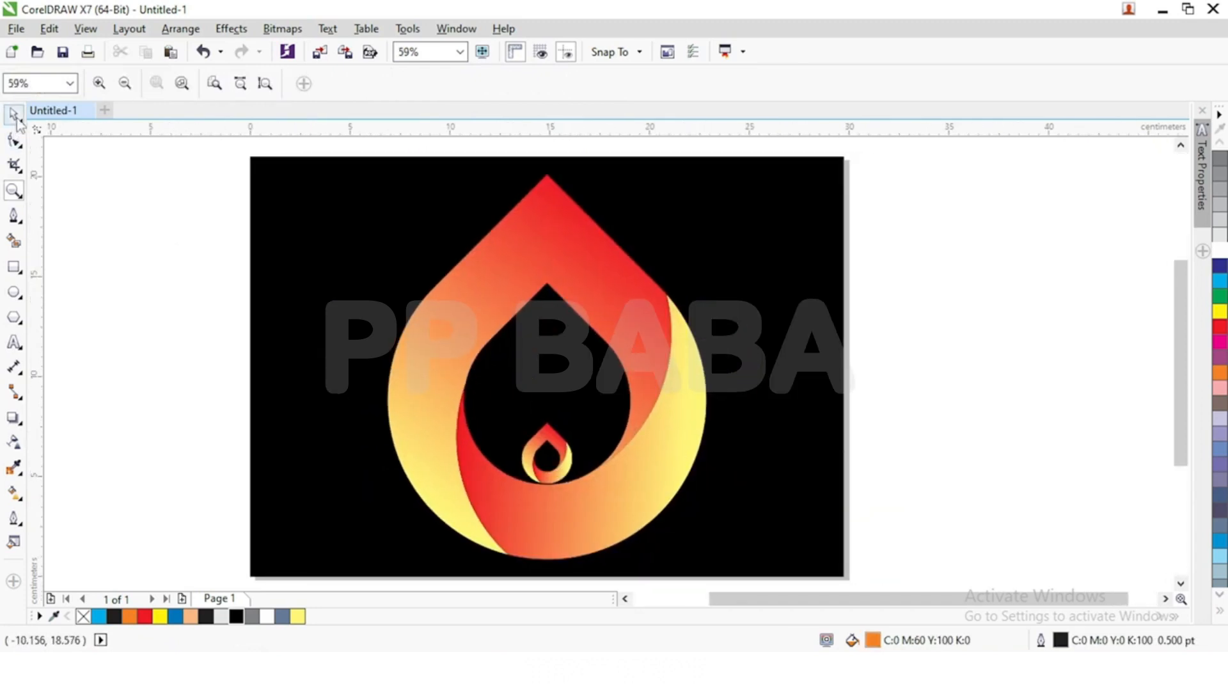
pyautogui.click(600, 490)
pyautogui.moveTo(712, 565); pyautogui.dragTo(702, 552)
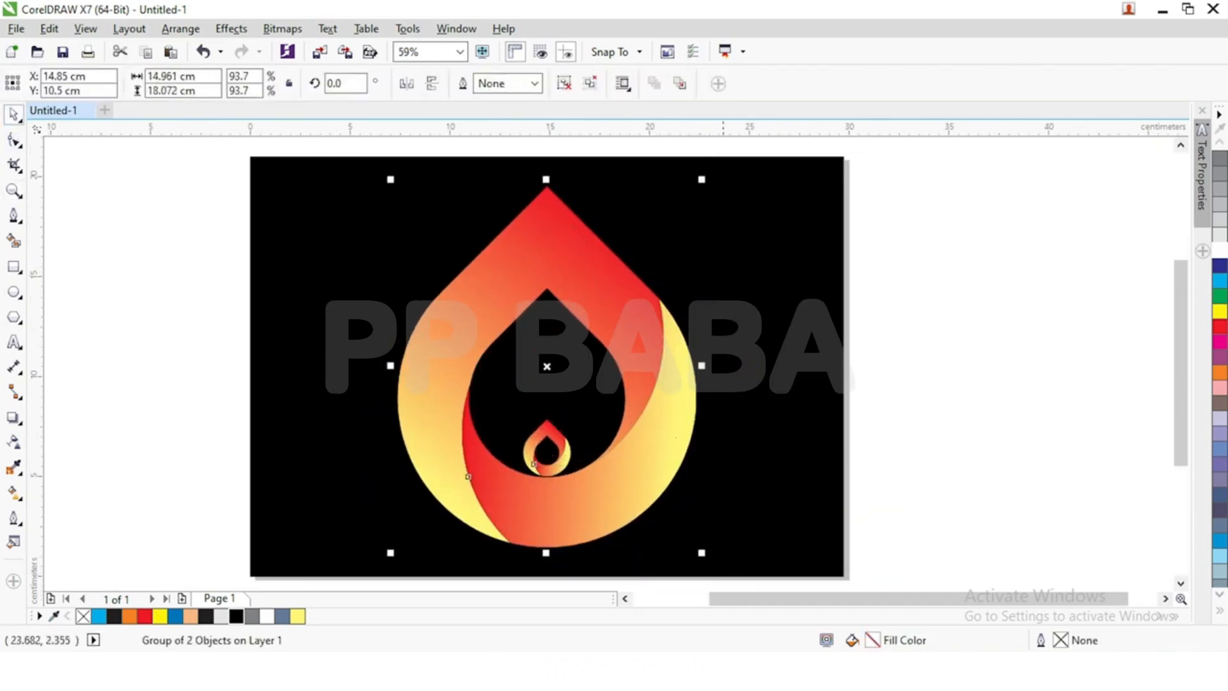
pyautogui.click(908, 430)
# - Copy the logo group and paste a duplicate in place
pyautogui.click(523, 243)
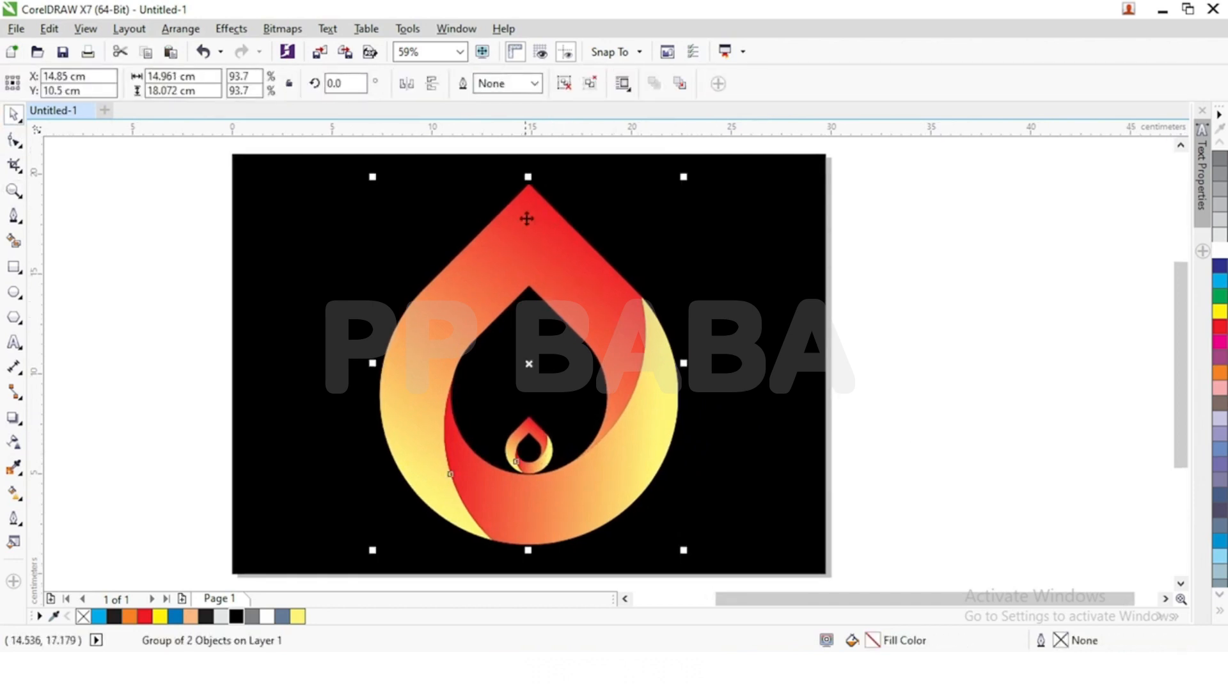
pyautogui.click(49, 28)
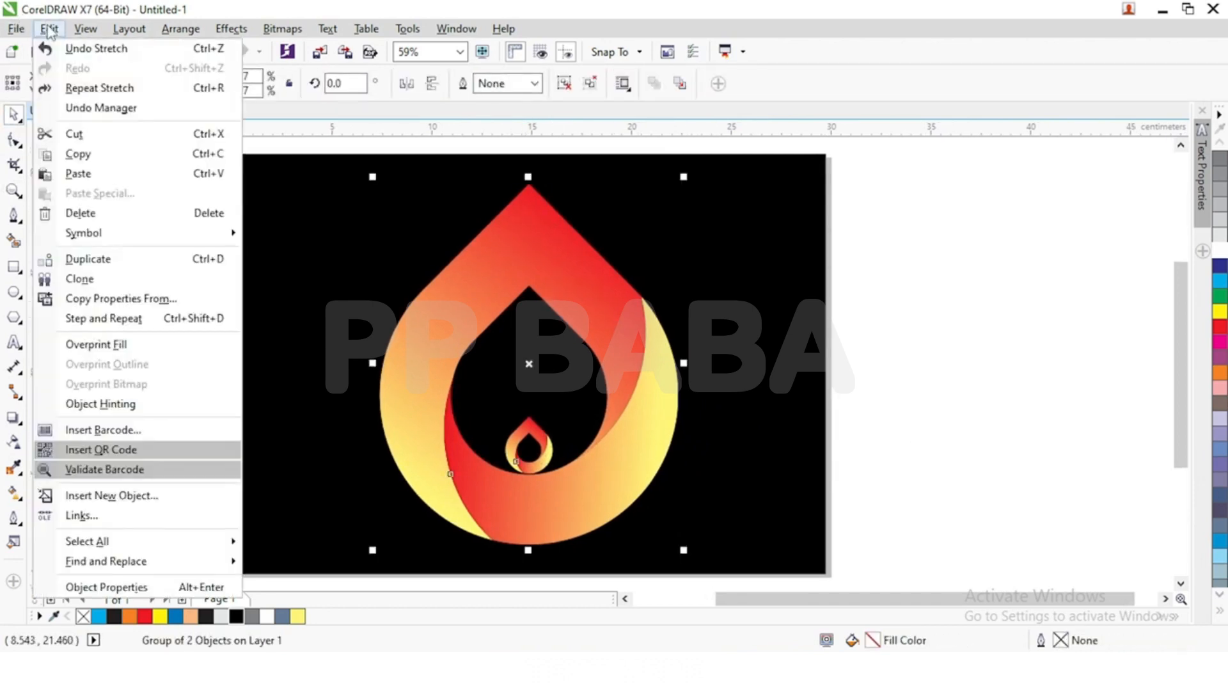
pyautogui.click(82, 160)
pyautogui.click(49, 28)
pyautogui.click(80, 173)
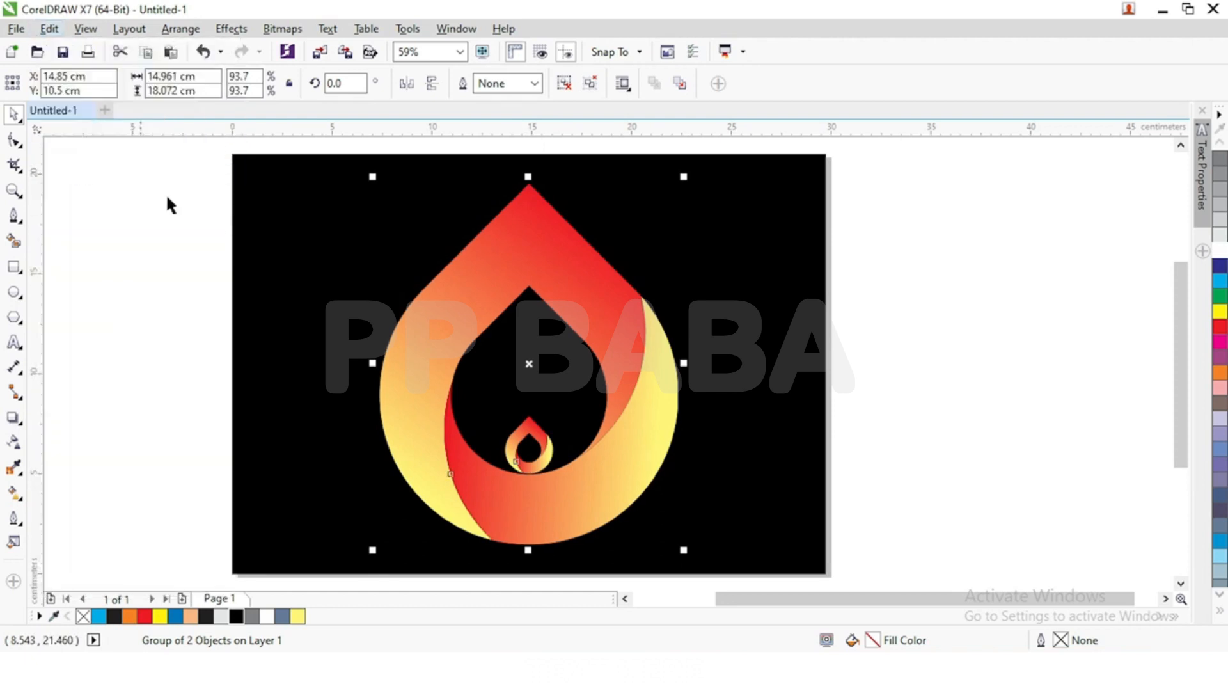
# - Mirror the duplicate logo vertically and move it straight below the original, centred at about Y -7.7 cm
pyautogui.click(432, 84)
pyautogui.scroll(-2, 438, 224)
pyautogui.moveTo(523, 227); pyautogui.dragTo(512, 402)
pyautogui.scroll(2, 509, 408)
pyautogui.scroll(-2, 587, 390)
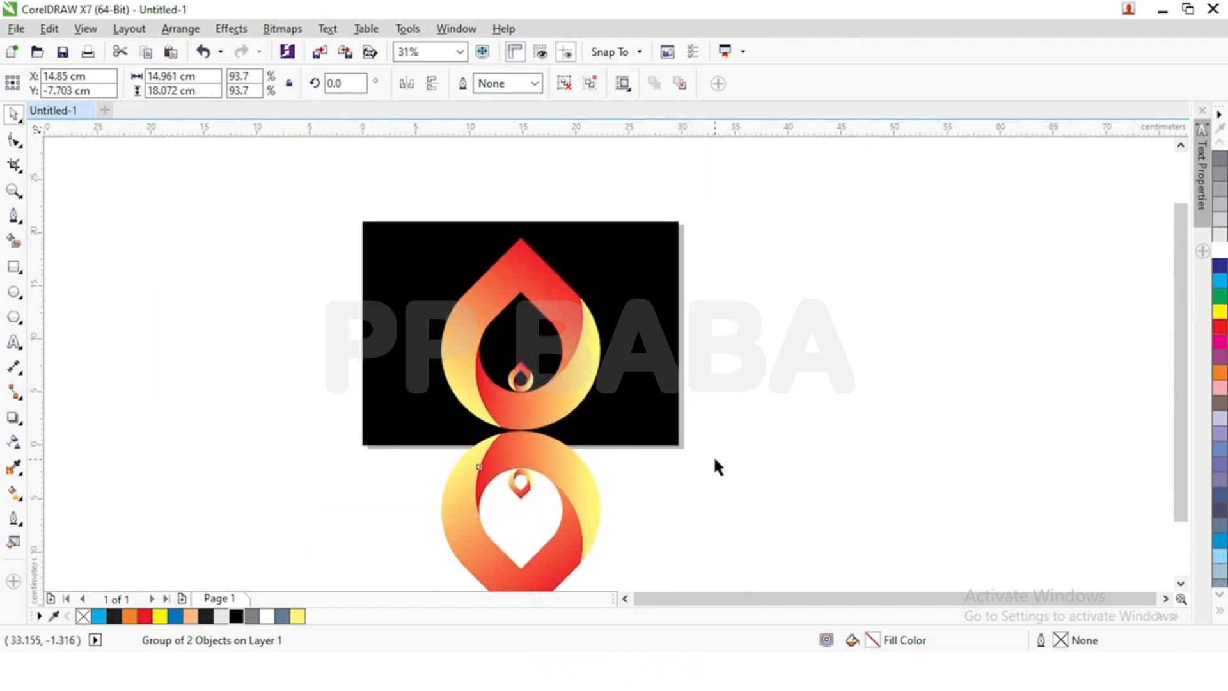
pyautogui.click(607, 471)
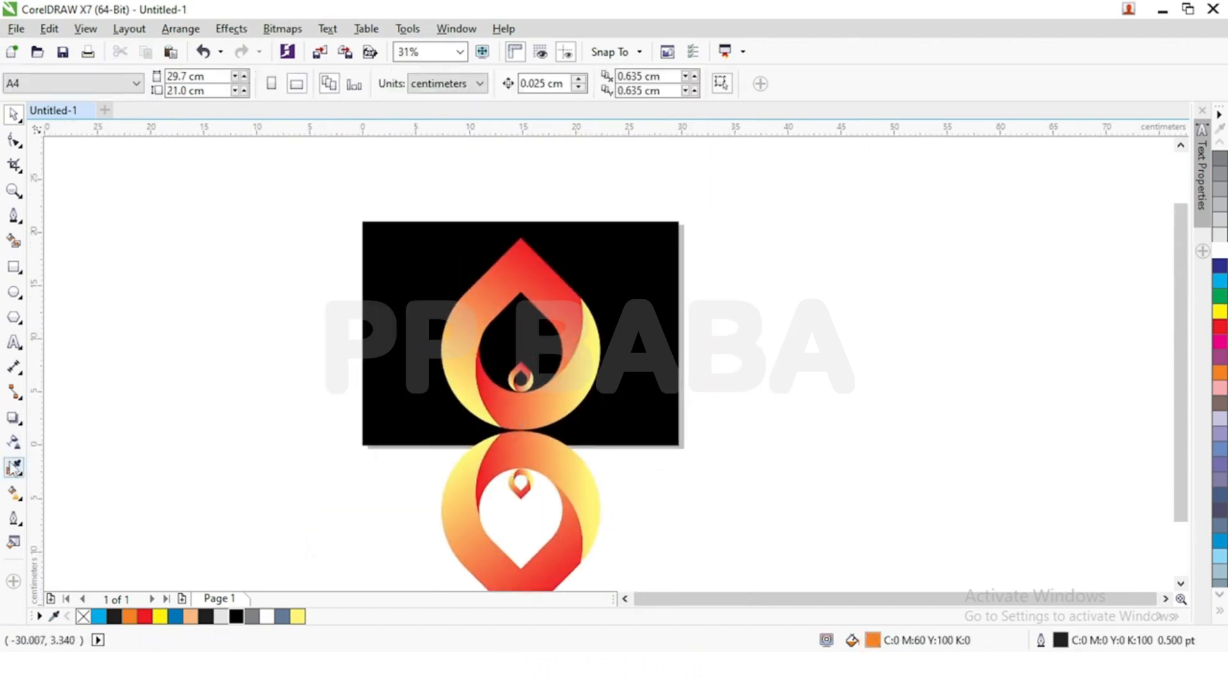
# - Apply a transparency to the flipped logo copy so it looks like a faint reflection
pyautogui.click(490, 465)
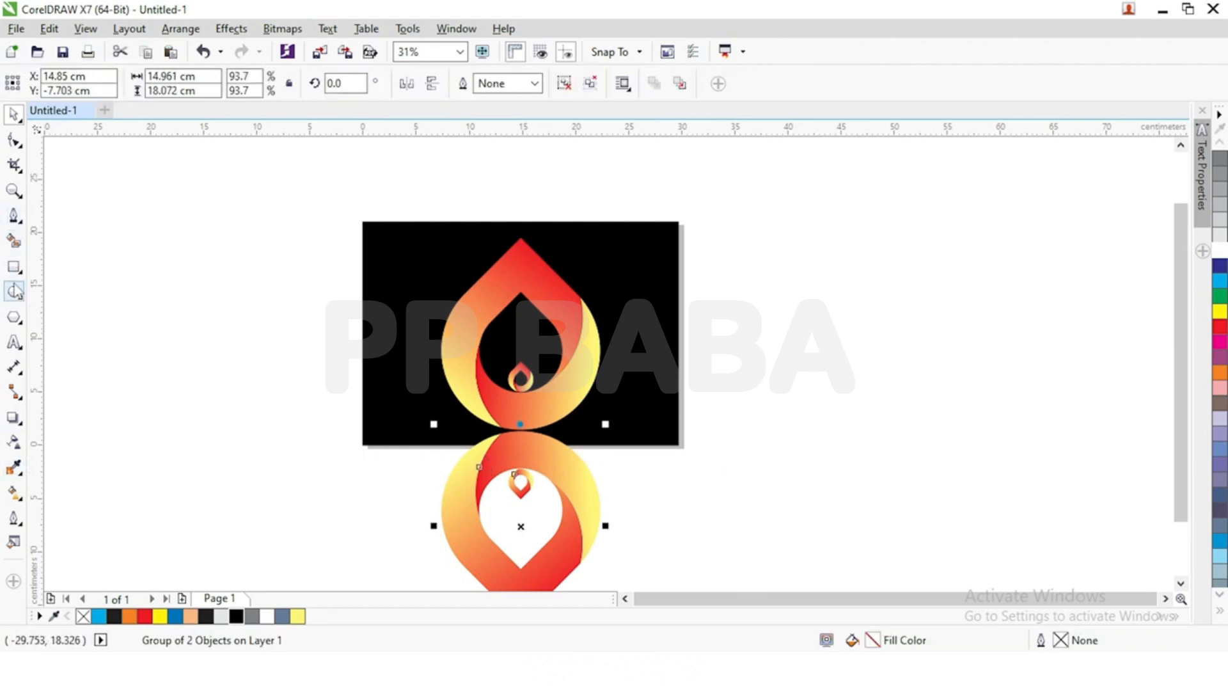
pyautogui.click(14, 442)
pyautogui.click(521, 423)
pyautogui.moveTo(533, 416)
pyautogui.mouseDown()
pyautogui.moveTo(513, 412)
pyautogui.moveTo(523, 417)
pyautogui.mouseUp()
pyautogui.press('space')
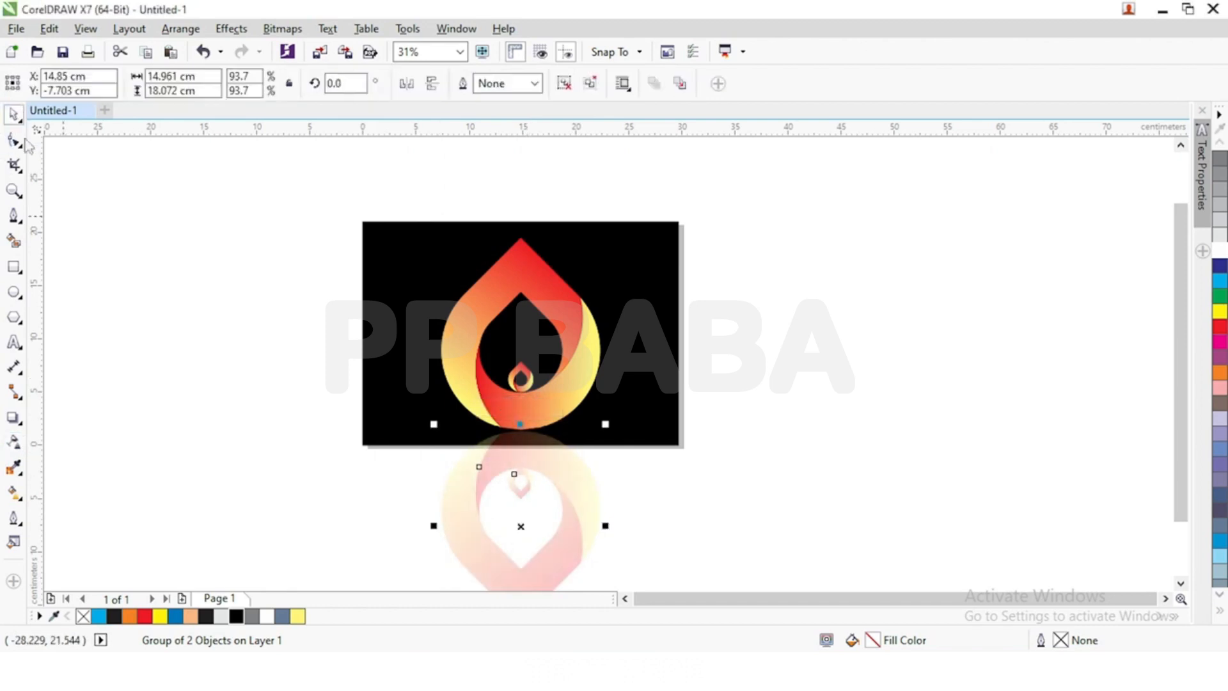
# - PowerClip the transparent reflection inside the black background rectangle
pyautogui.rightClick(522, 467)
pyautogui.click(599, 190)
pyautogui.click(409, 247)
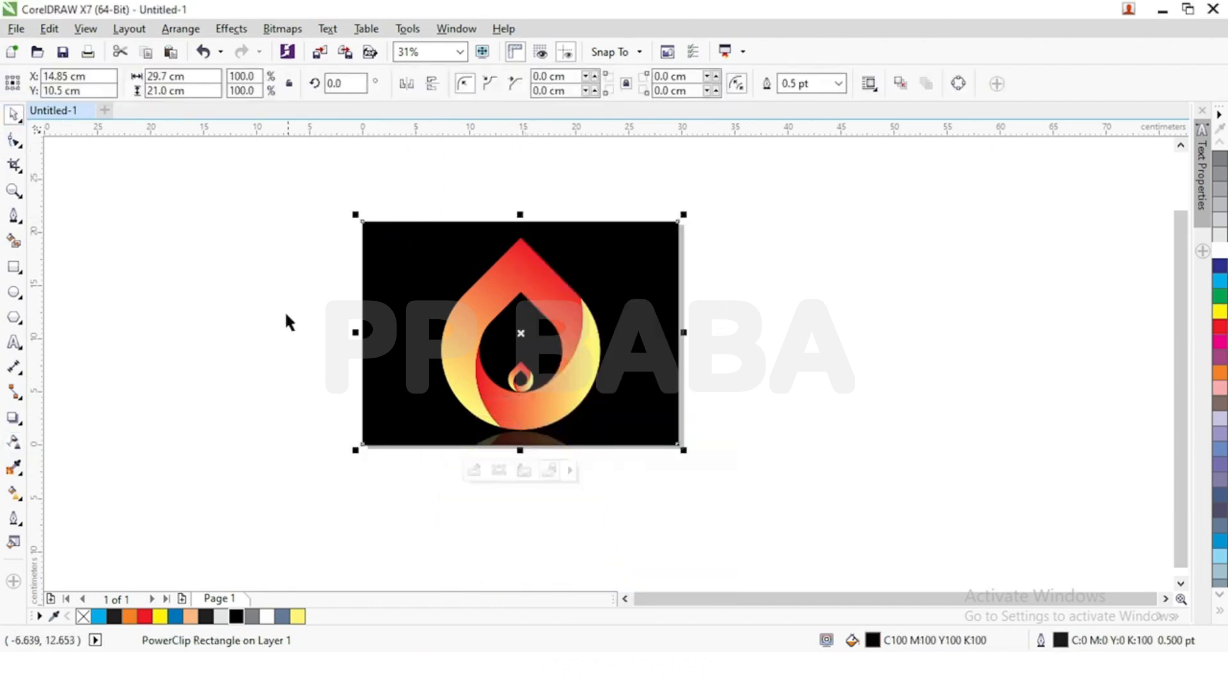
pyautogui.click(283, 309)
# - Review the finished logo and its clipped reflection on the black page at close range
pyautogui.press('z')
pyautogui.click(364, 221)
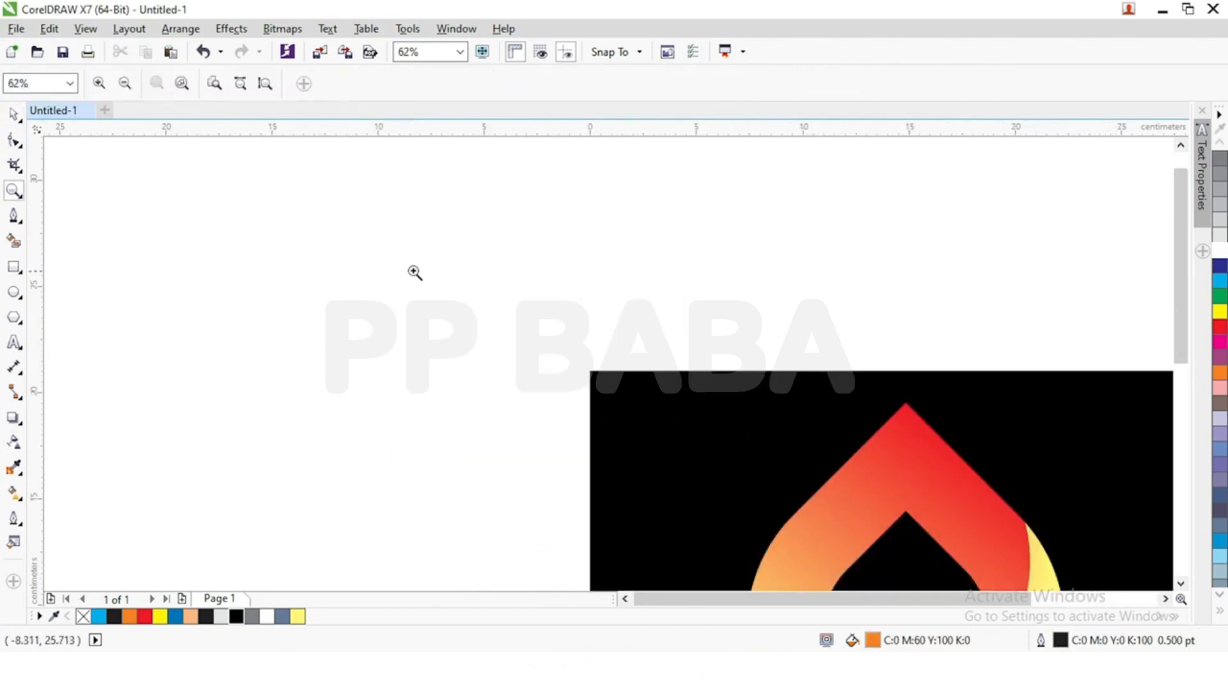
pyautogui.rightClick(412, 270)
pyautogui.moveTo(362, 263); pyautogui.dragTo(690, 499)
pyautogui.moveTo(760, 472); pyautogui.dragTo(710, 466)
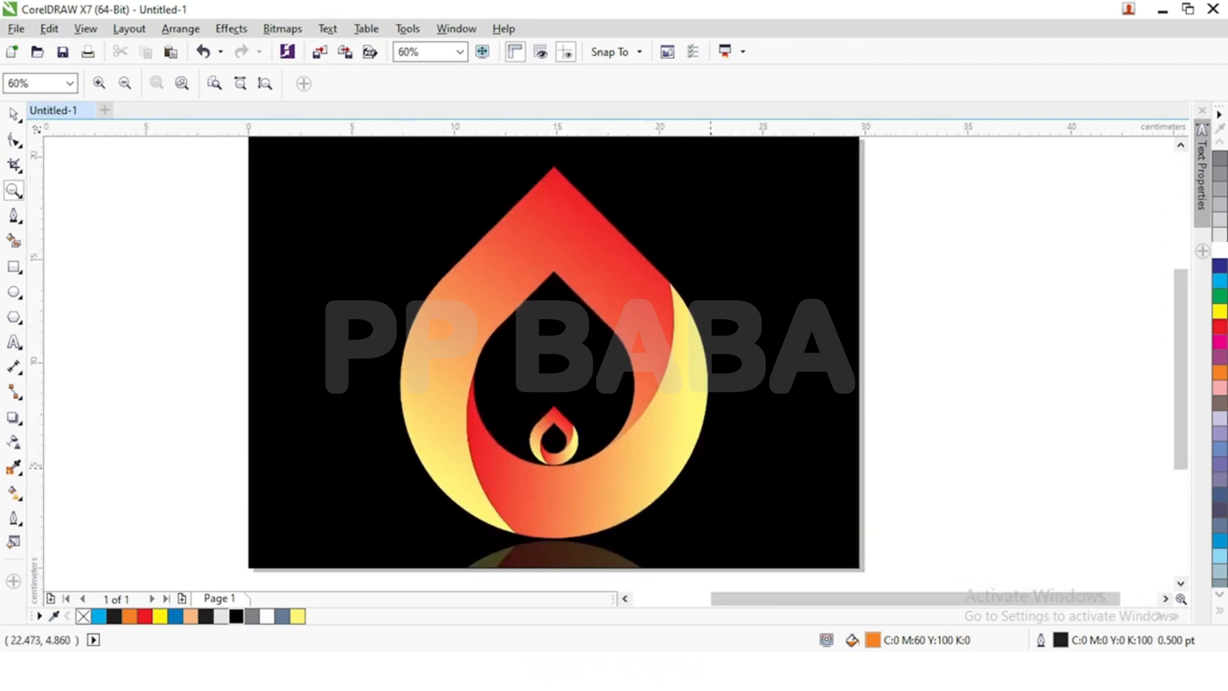
pyautogui.click(13, 115)
pyautogui.moveTo(404, 273); pyautogui.dragTo(377, 276)
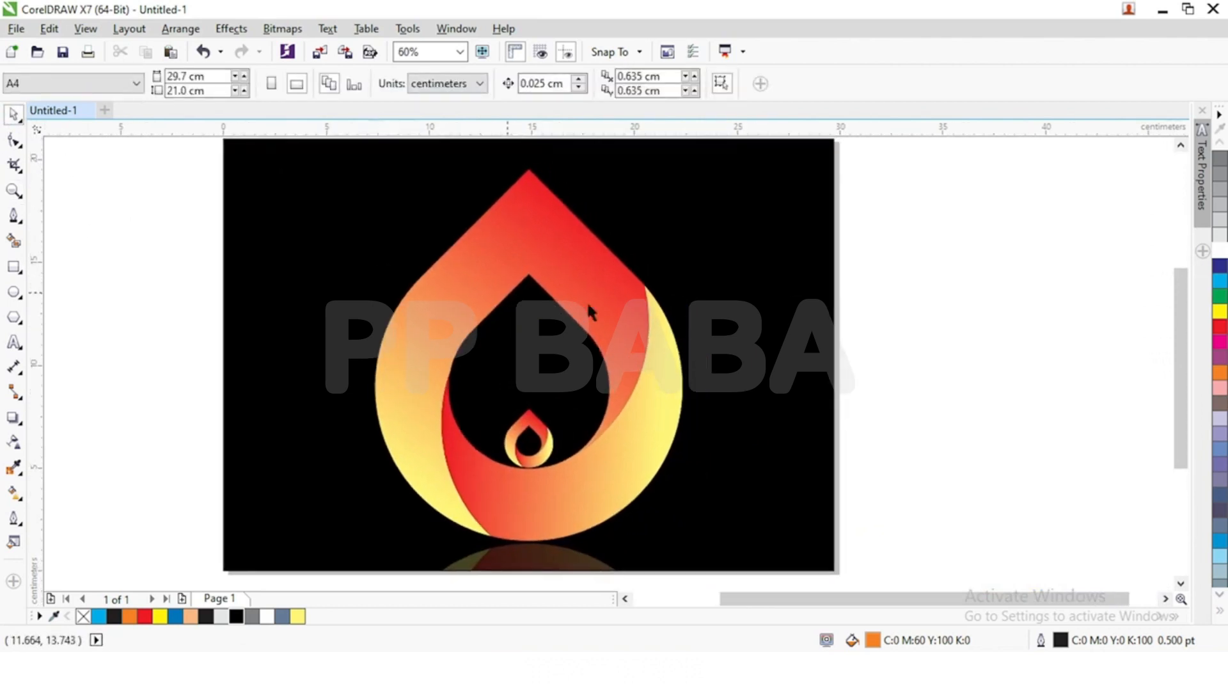